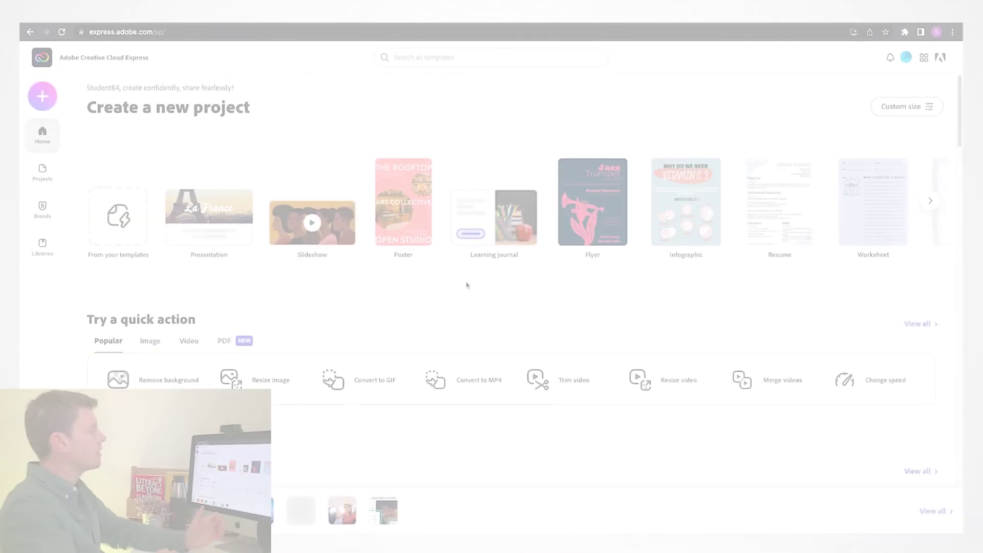
- Open the 'Search all templates' box on the home page to show previous searches
{"action": "left_click", "coordinate": [438, 58]}
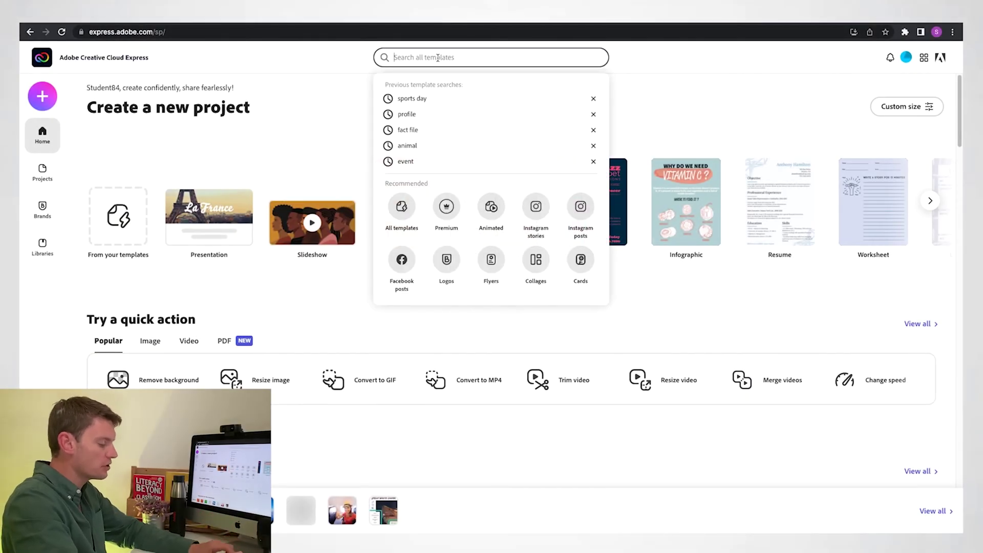
- Search 'sport' templates, filter to Posters, and create a design from the Basketball Playoff template
{"action": "type", "text": "sports day"}
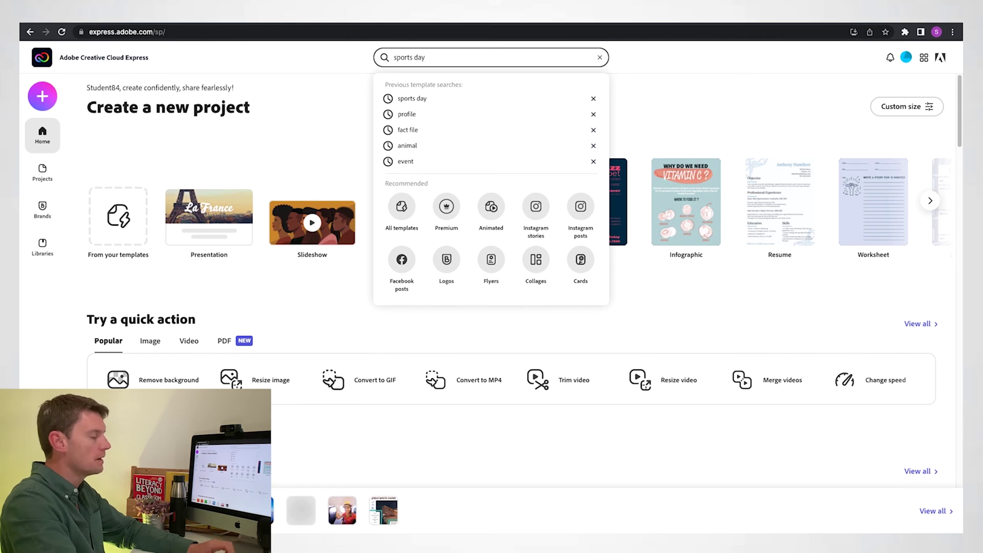
{"action": "key", "text": "Return"}
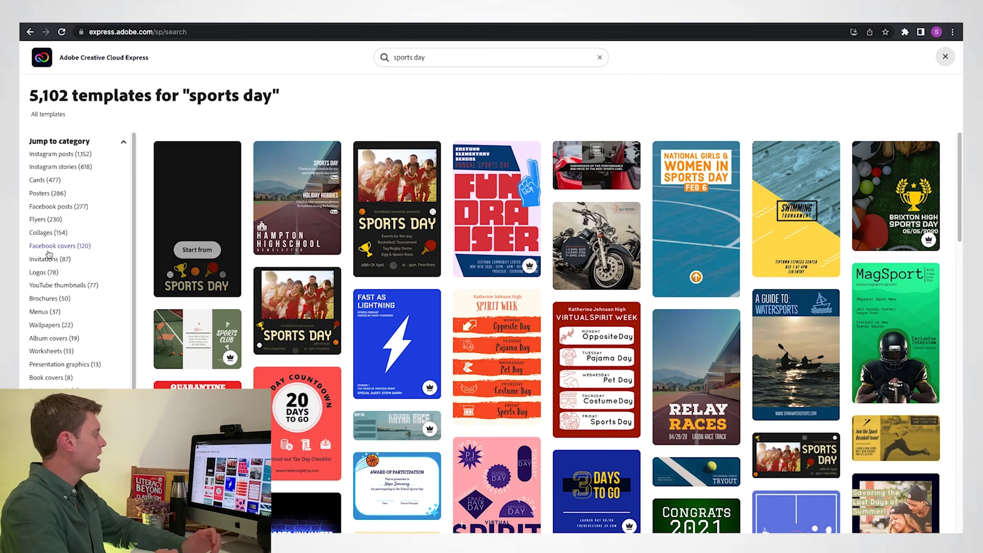
{"action": "left_click", "coordinate": [46, 193]}
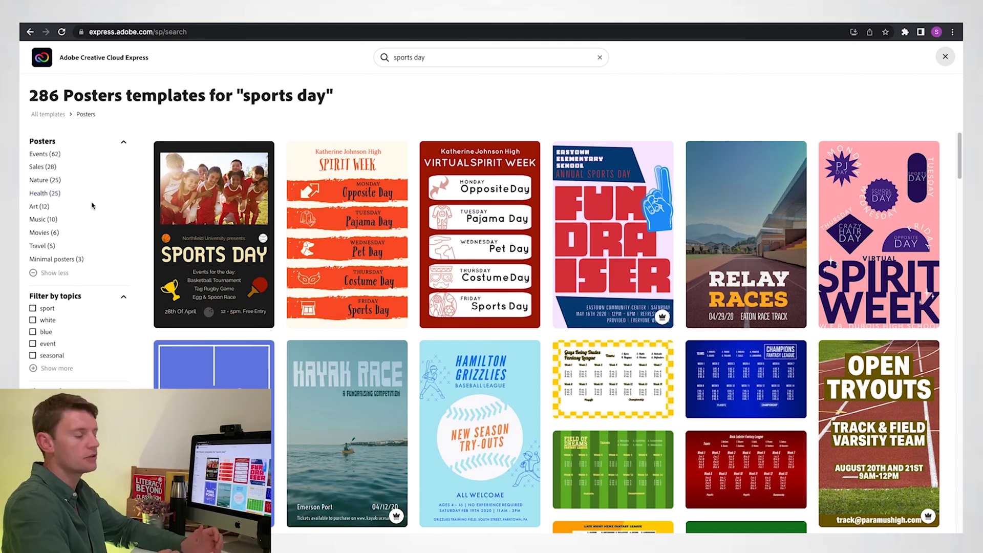
{"action": "scroll", "coordinate": [372, 372], "scroll_direction": "down", "scroll_amount": 20}
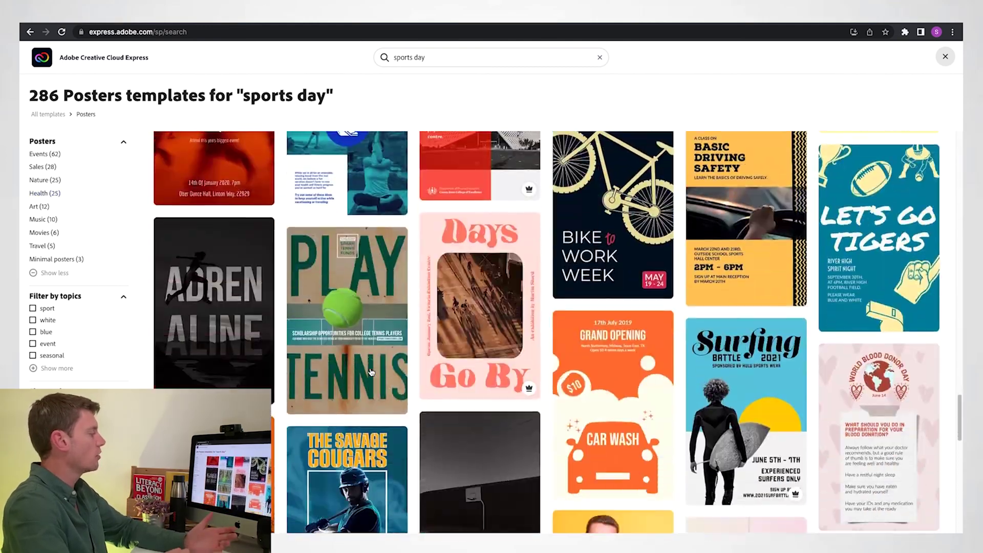
{"action": "scroll", "coordinate": [372, 372], "scroll_direction": "down", "scroll_amount": 10}
{"action": "scroll", "coordinate": [353, 409], "scroll_direction": "up", "scroll_amount": 6}
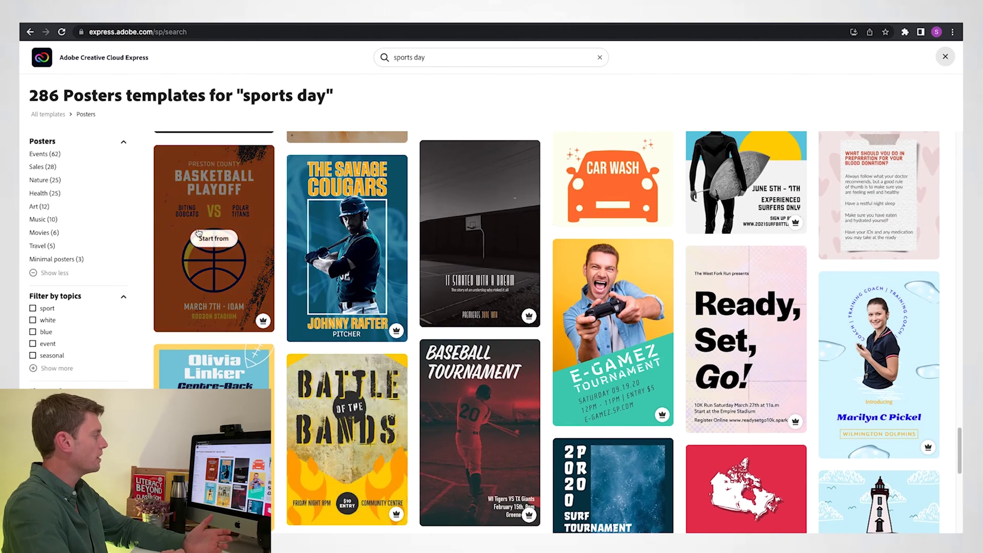
{"action": "left_click", "coordinate": [205, 240]}
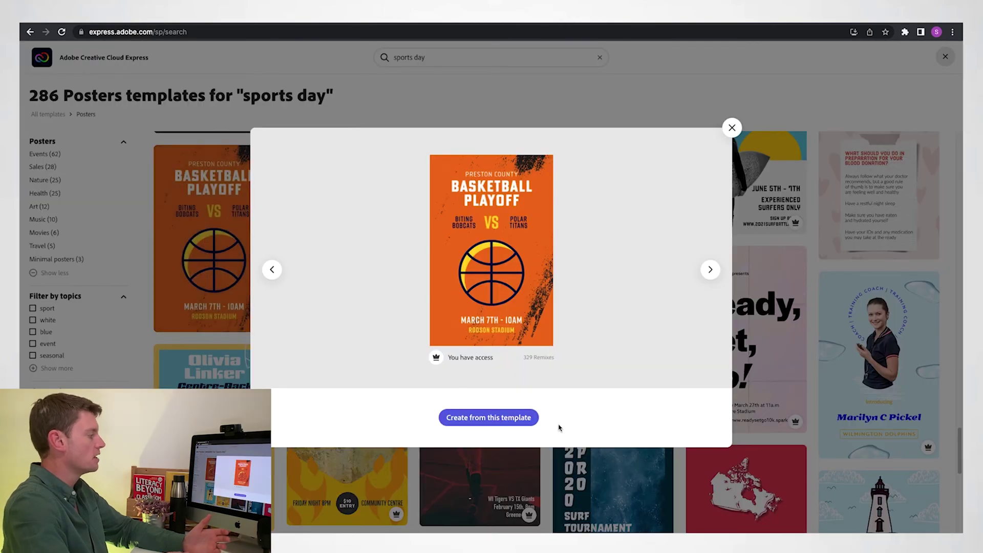
{"action": "left_click", "coordinate": [494, 417]}
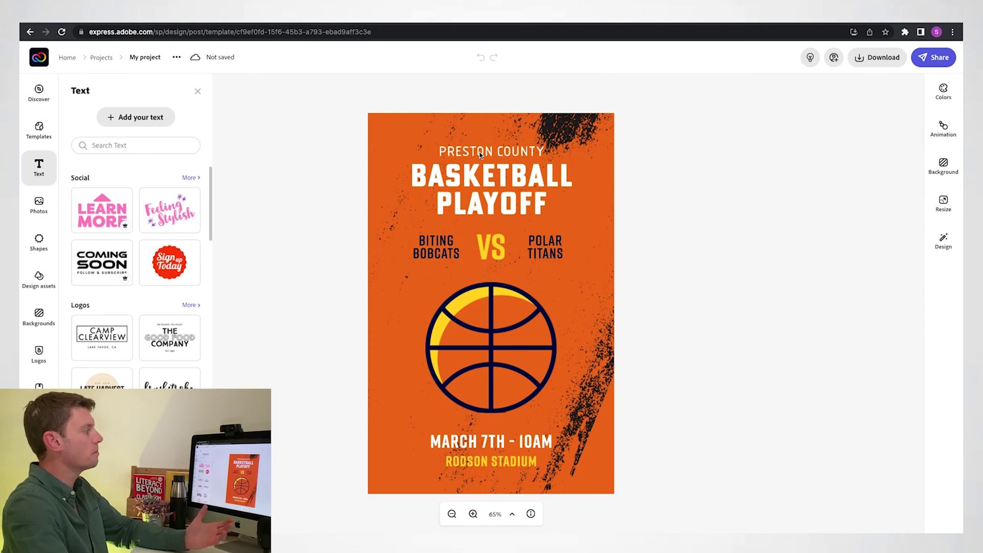
- Ungroup the title and change the PRESTON COUNTY line to 'Childwall CofE'
{"action": "left_click", "coordinate": [480, 152]}
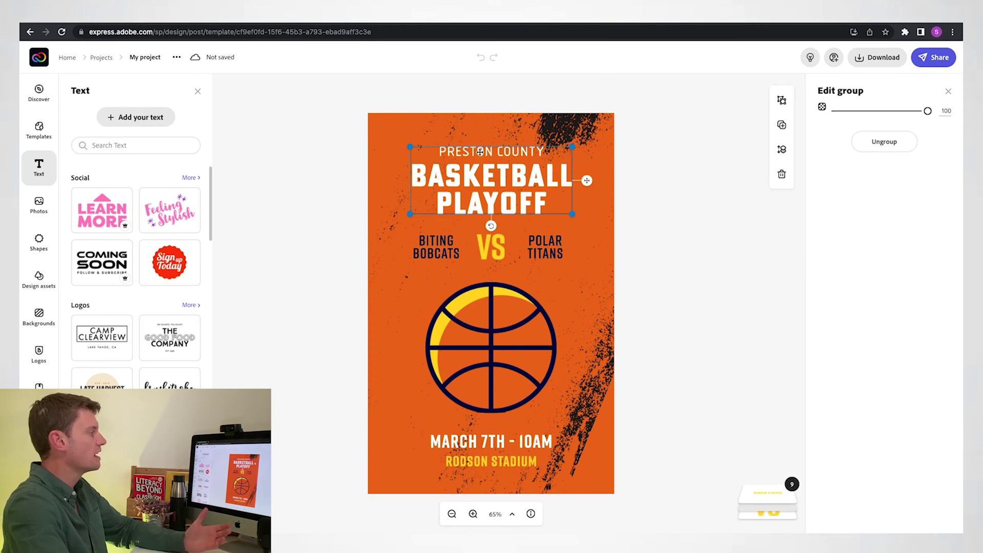
{"action": "left_click", "coordinate": [876, 142]}
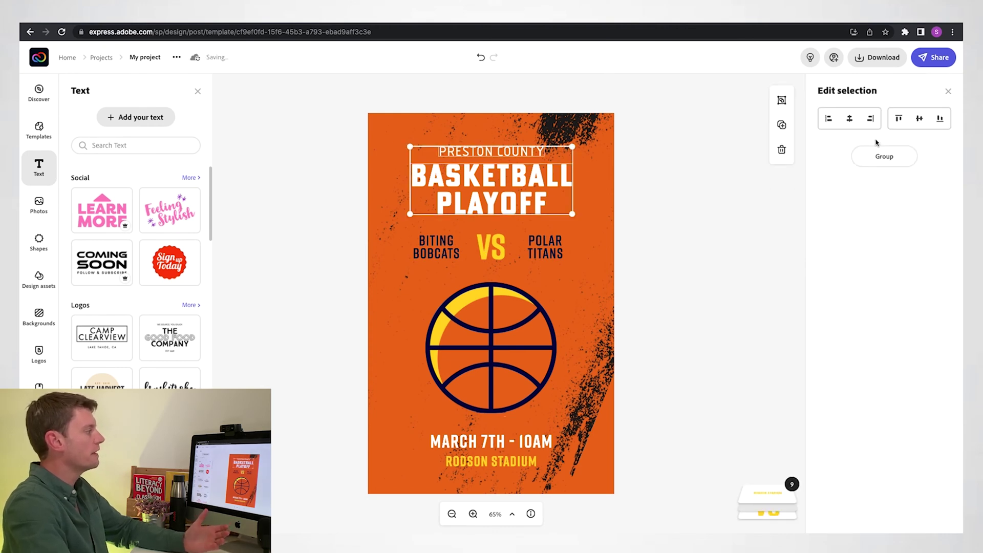
{"action": "left_click", "coordinate": [496, 153]}
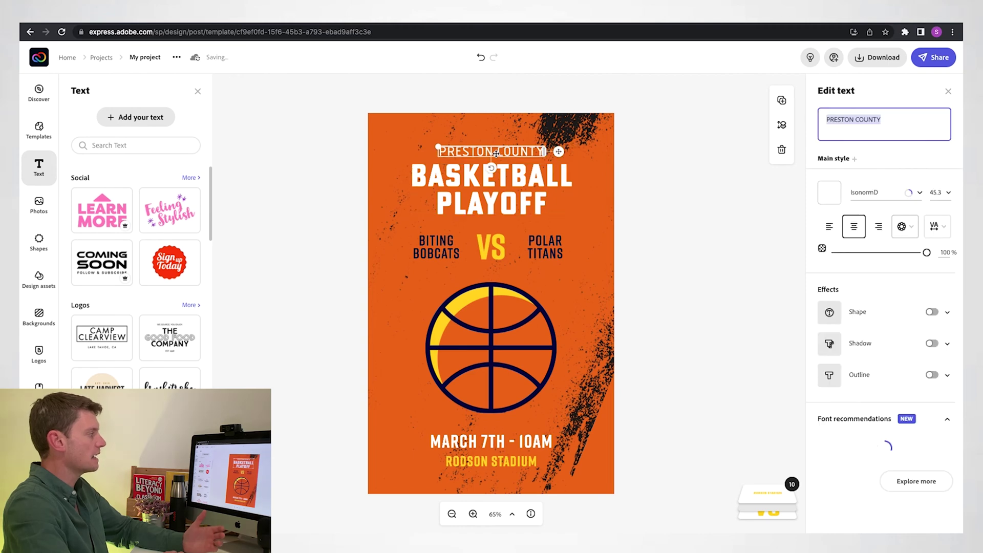
{"action": "type", "text": "Chil"}
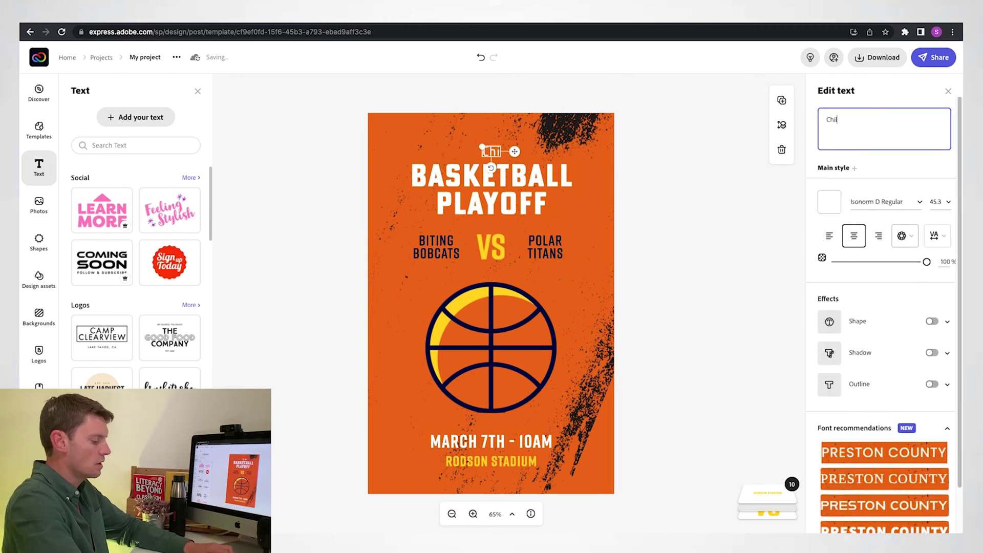
{"action": "type", "text": "dwall CofE"}
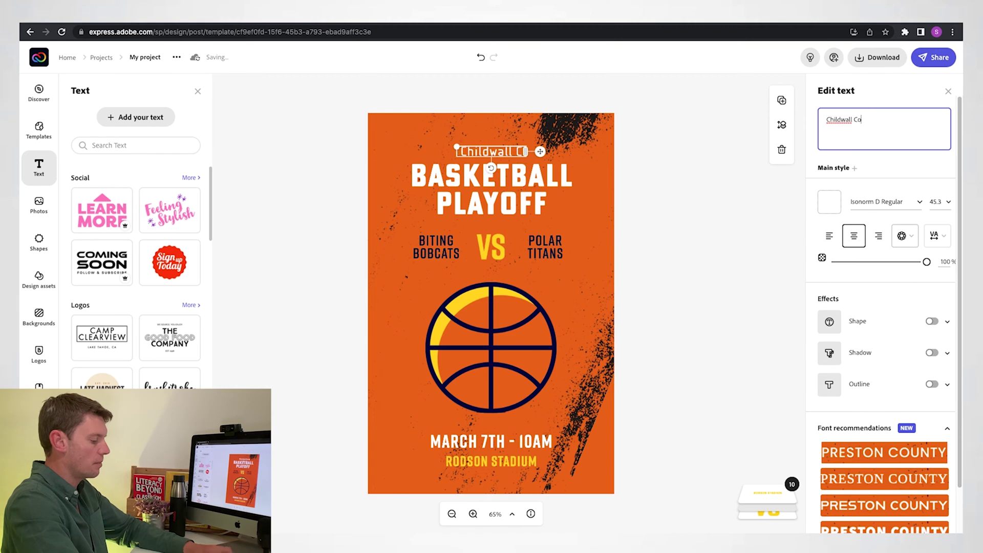
- Replace the headline with 'SPORTS DAY 2022', widened to one line and centred
{"action": "left_click", "coordinate": [521, 179]}
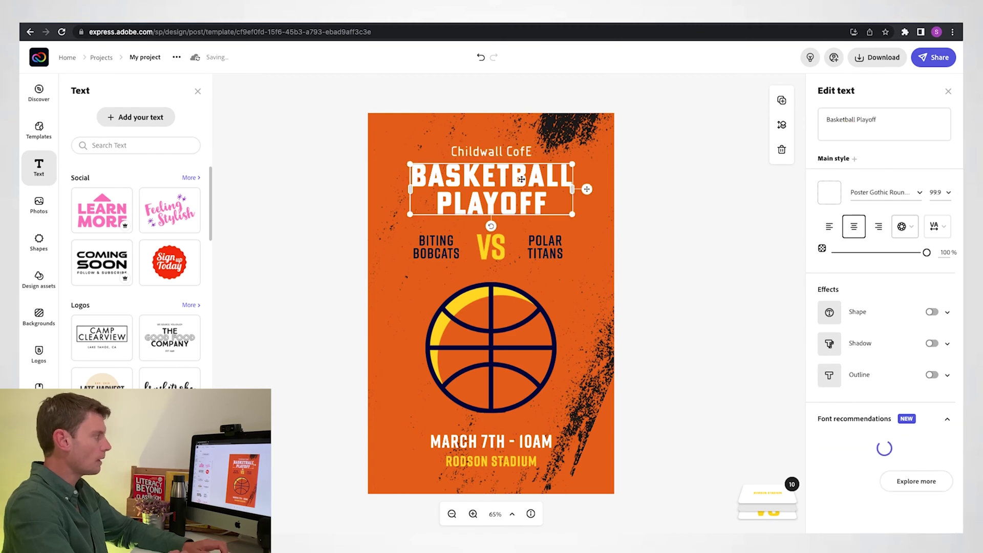
{"action": "triple_click", "coordinate": [836, 117]}
{"action": "type", "text": "SPORTS DAY"}
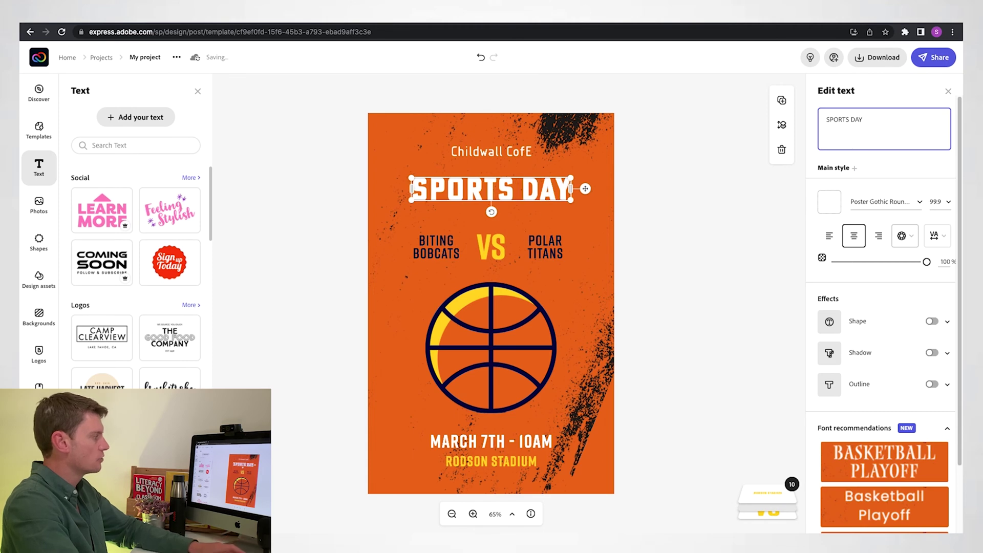
{"action": "type", "text": " 2022"}
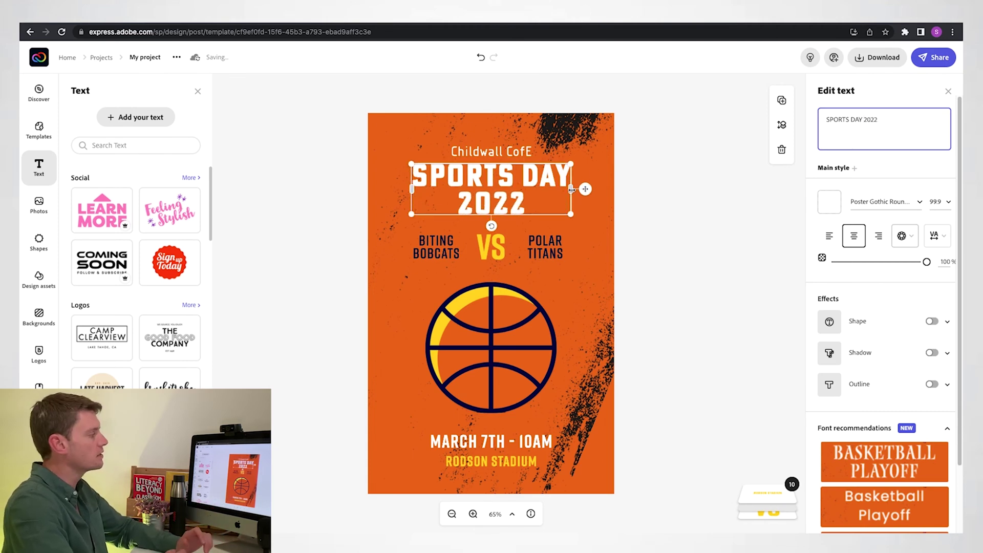
{"action": "left_click_drag", "start_coordinate": [571, 189], "coordinate": [592, 166]}
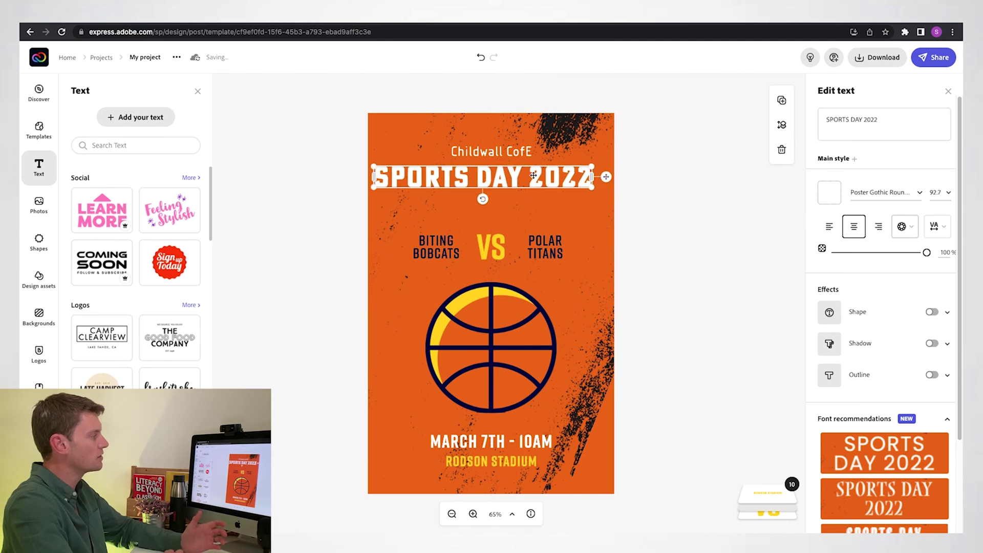
{"action": "left_click_drag", "start_coordinate": [534, 175], "coordinate": [541, 177]}
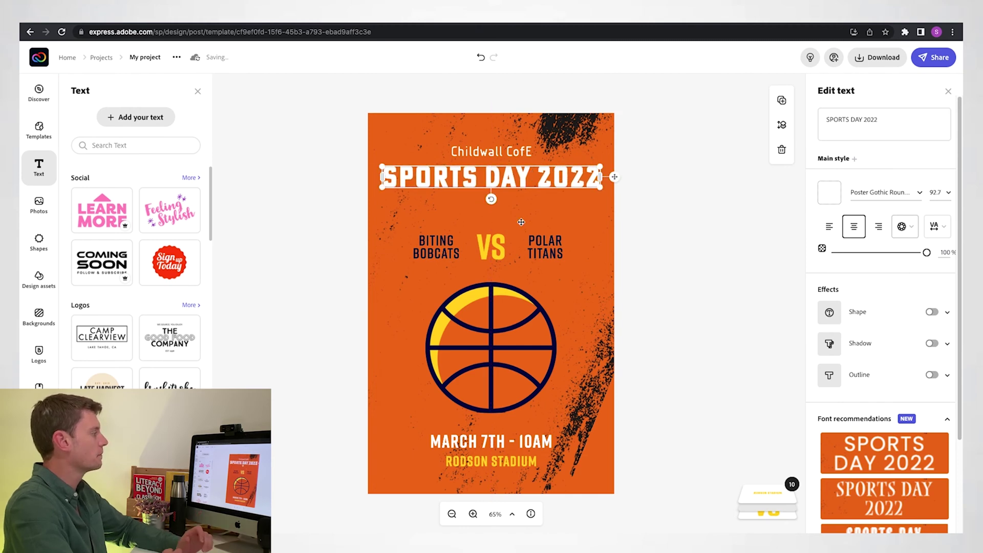
- Delete the Polar Titans team name
{"action": "left_click", "coordinate": [436, 249]}
{"action": "left_click", "coordinate": [540, 246]}
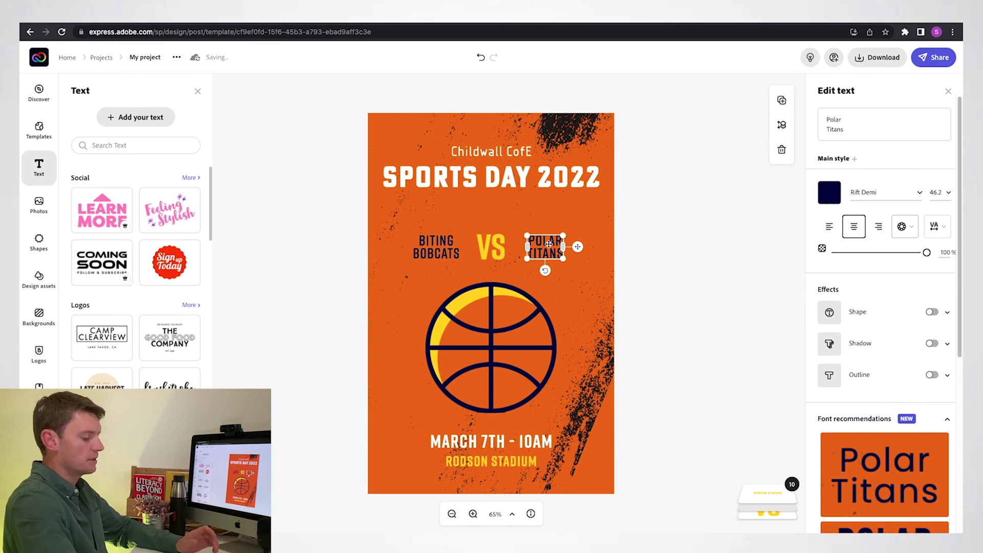
{"action": "key", "text": "Delete"}
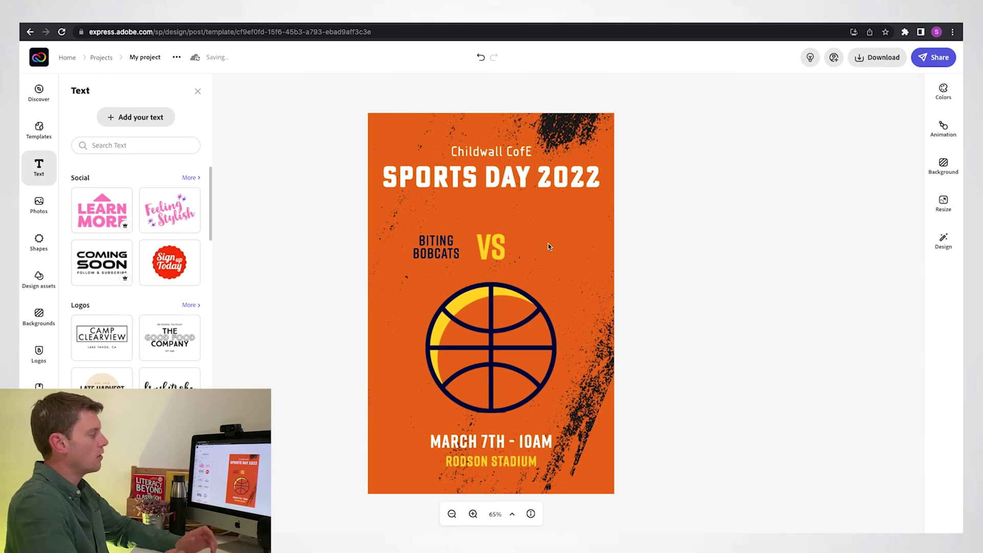
- Replace Biting Bobcats with SEFTON, CALDERSTONES, REYNOLDS, CALDERSTONES on separate lines
{"action": "left_click", "coordinate": [444, 249]}
{"action": "left_click_drag", "start_coordinate": [850, 130], "coordinate": [824, 108]}
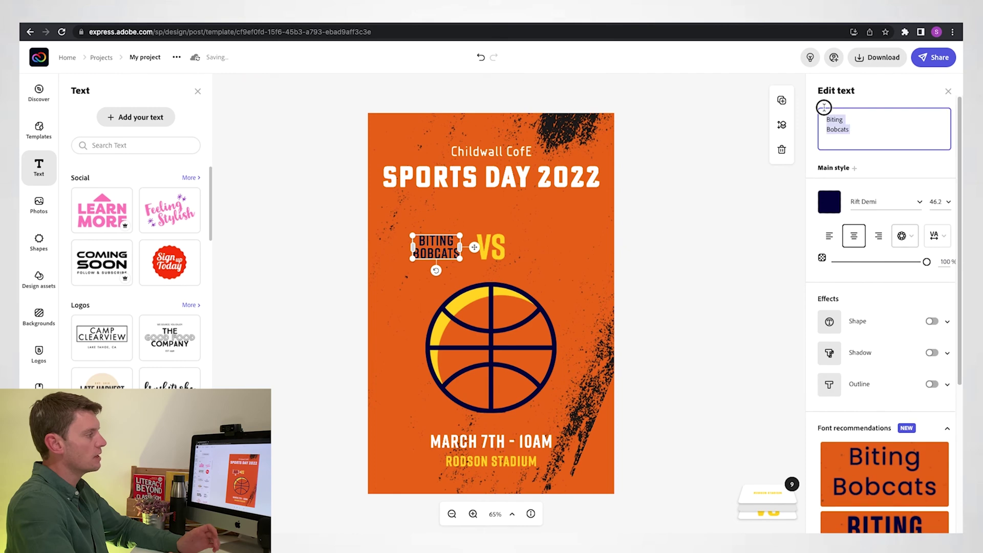
{"action": "type", "text": "SEFTON"}
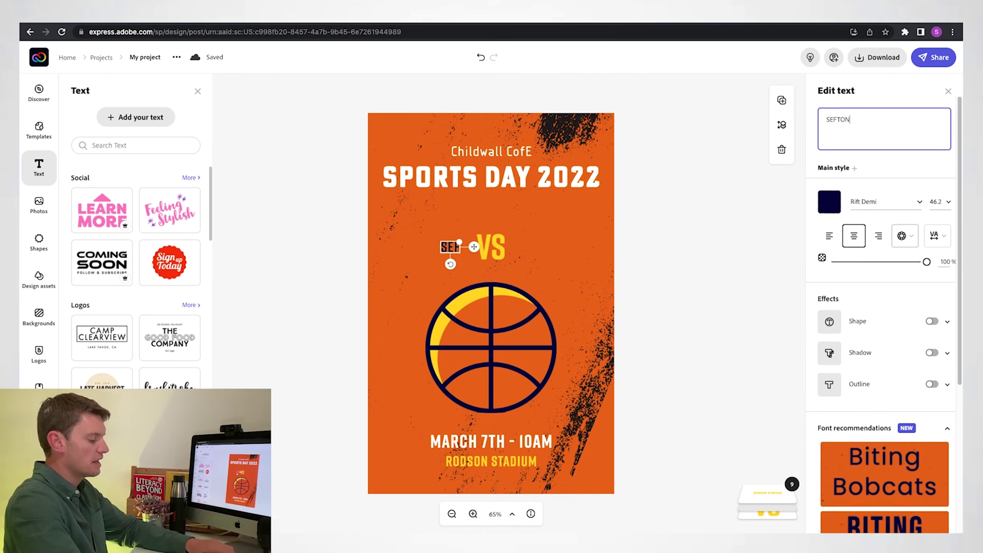
{"action": "key", "text": "Return"}
{"action": "type", "text": "CALDERSTONES"}
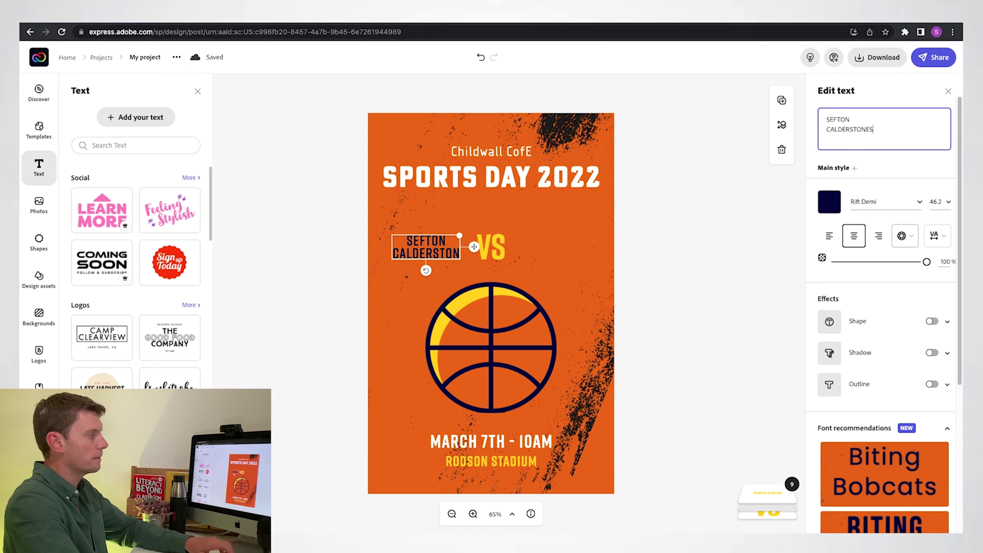
{"action": "key", "text": "Return"}
{"action": "type", "text": "REYNOLDS CALDERSTONES"}
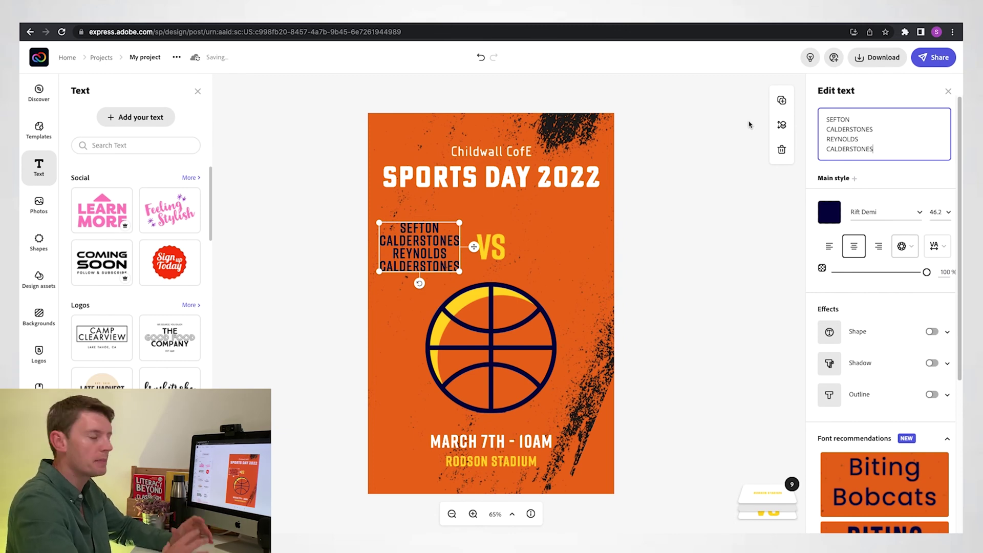
- Wrap the house names into a circle, enlarged and centred around VS
{"action": "left_click", "coordinate": [910, 250]}
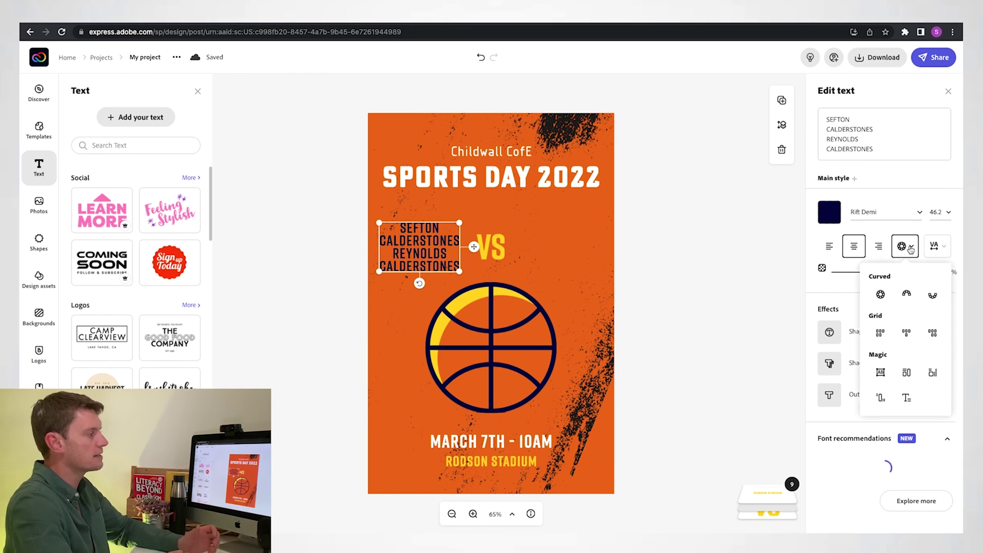
{"action": "left_click", "coordinate": [880, 296]}
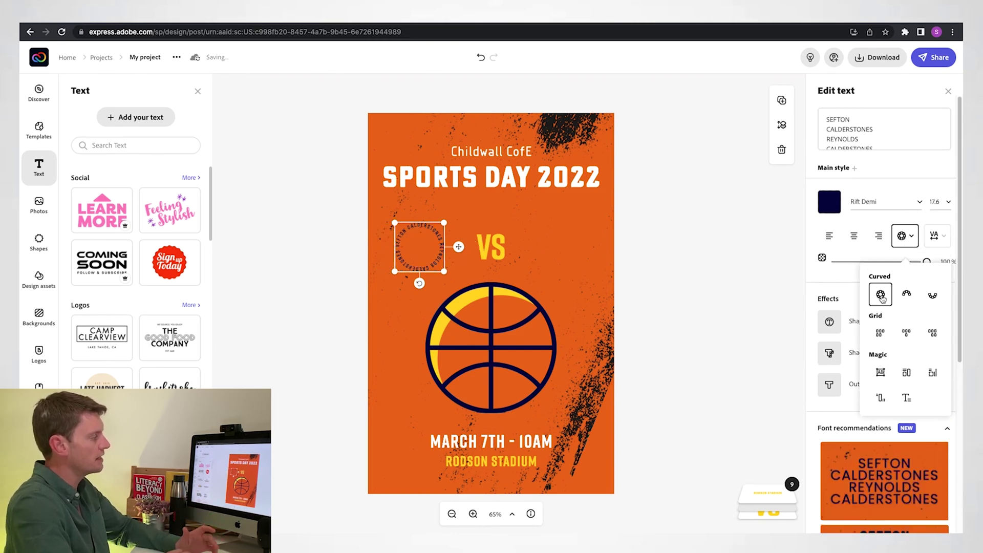
{"action": "left_click_drag", "start_coordinate": [444, 224], "coordinate": [505, 194]}
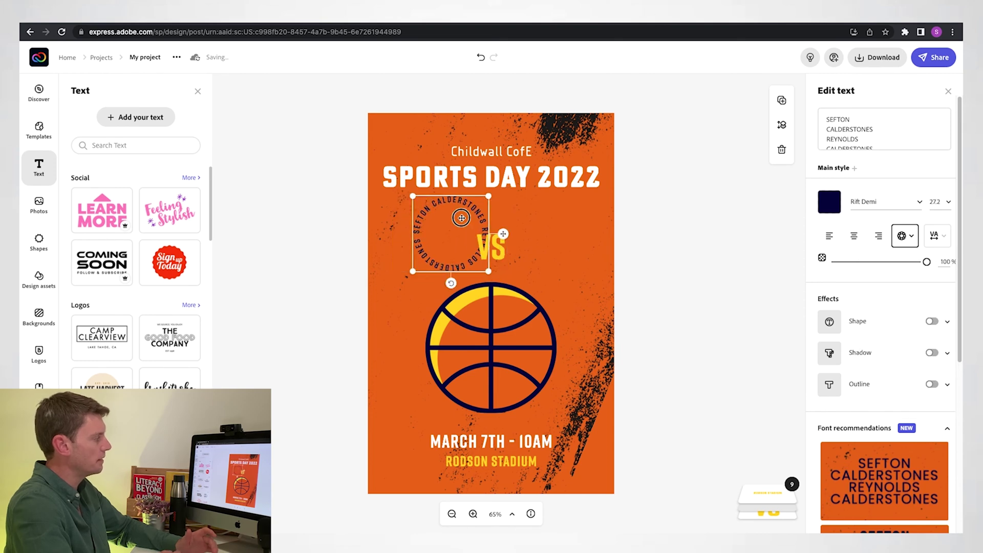
{"action": "left_click_drag", "start_coordinate": [463, 219], "coordinate": [506, 229]}
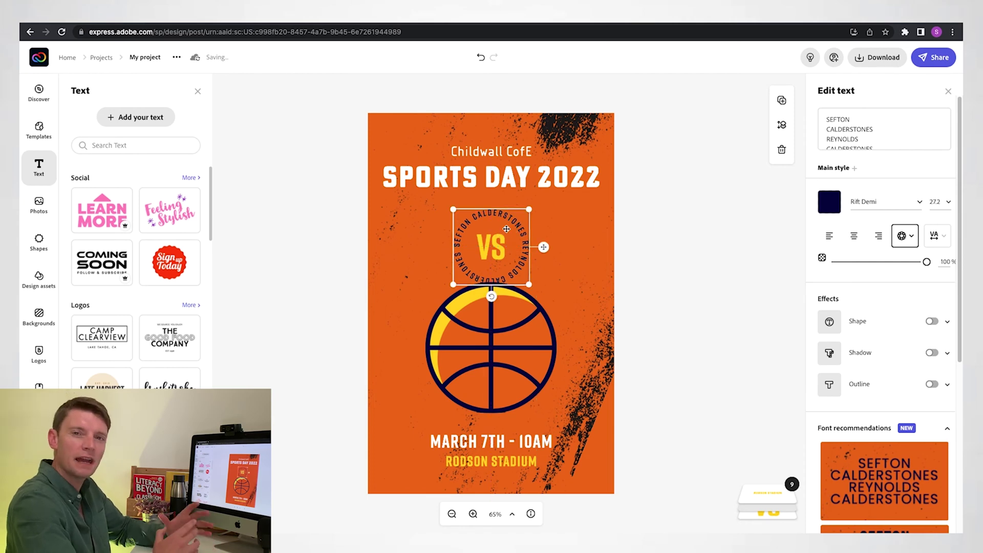
- Add blank lines between the house names and a trailing '.' to space them evenly
{"action": "left_click", "coordinate": [825, 122]}
{"action": "key", "text": "Return"}
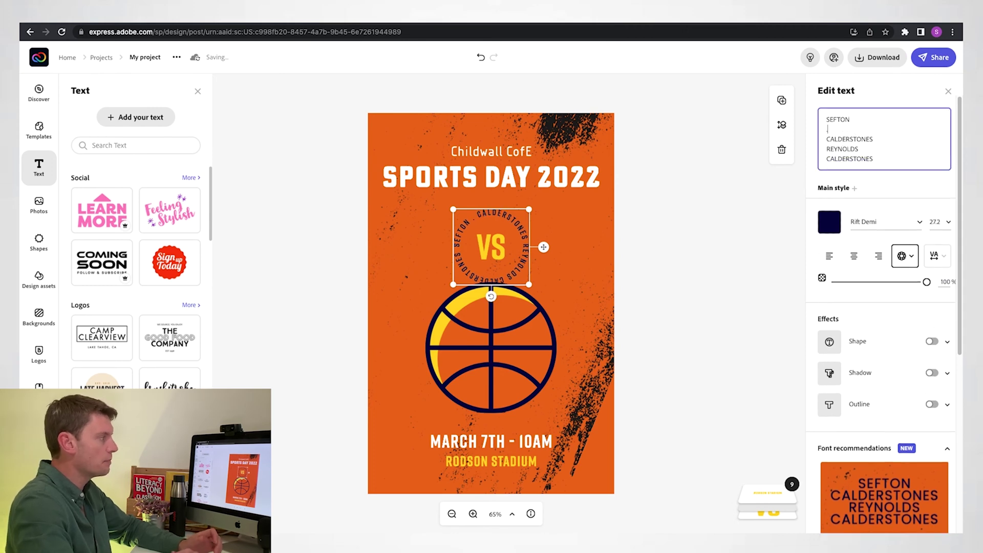
{"action": "left_click", "coordinate": [874, 139]}
{"action": "key", "text": "Return"}
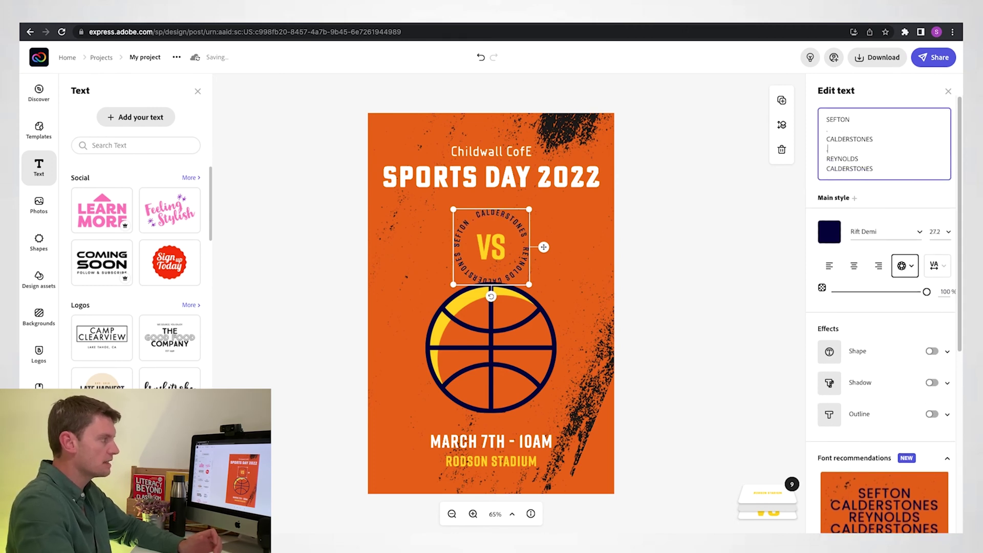
{"action": "key", "text": "Return"}
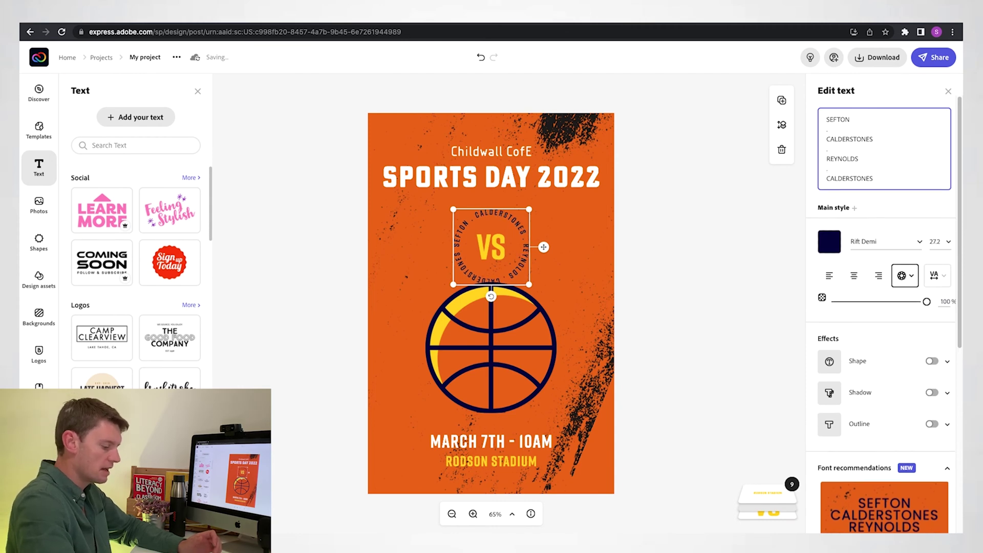
{"action": "key", "text": "Return"}
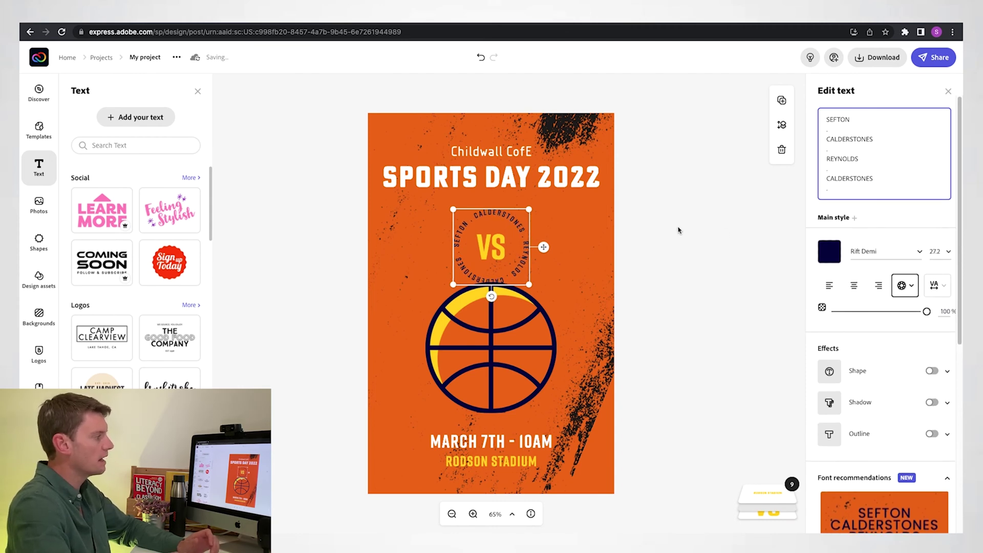
{"action": "type", "text": "."}
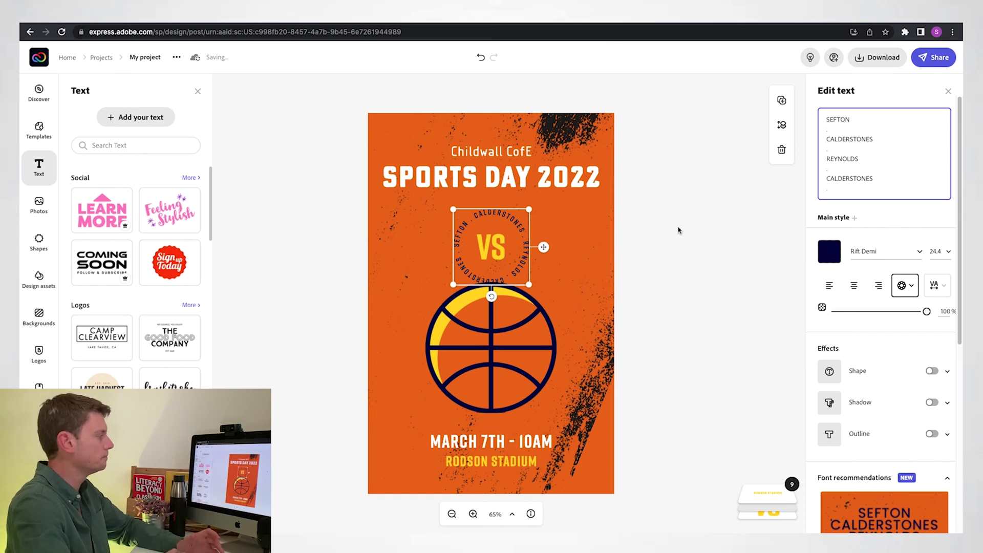
{"action": "left_click", "coordinate": [642, 229]}
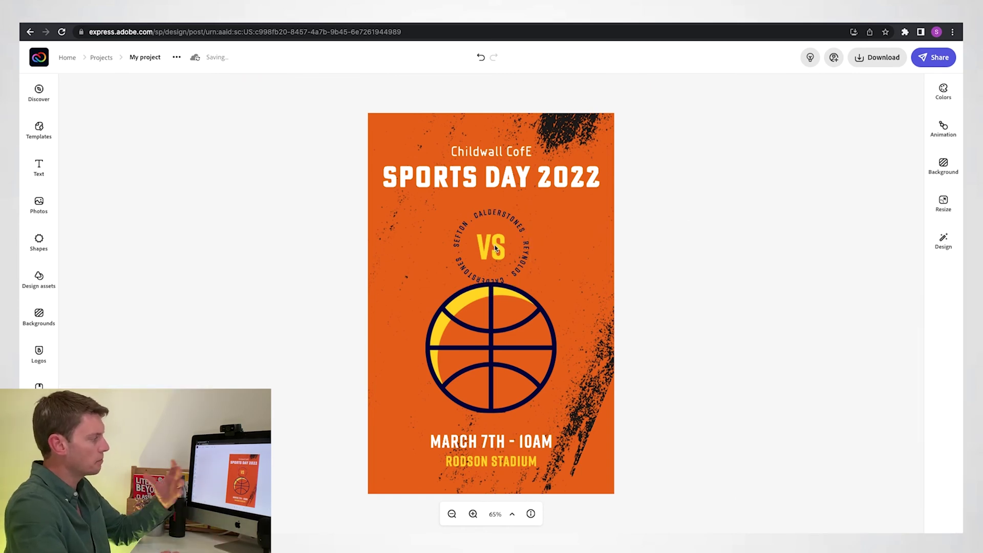
- Delete the basketball and search the Shapes library for 'running'
{"action": "left_click", "coordinate": [493, 314]}
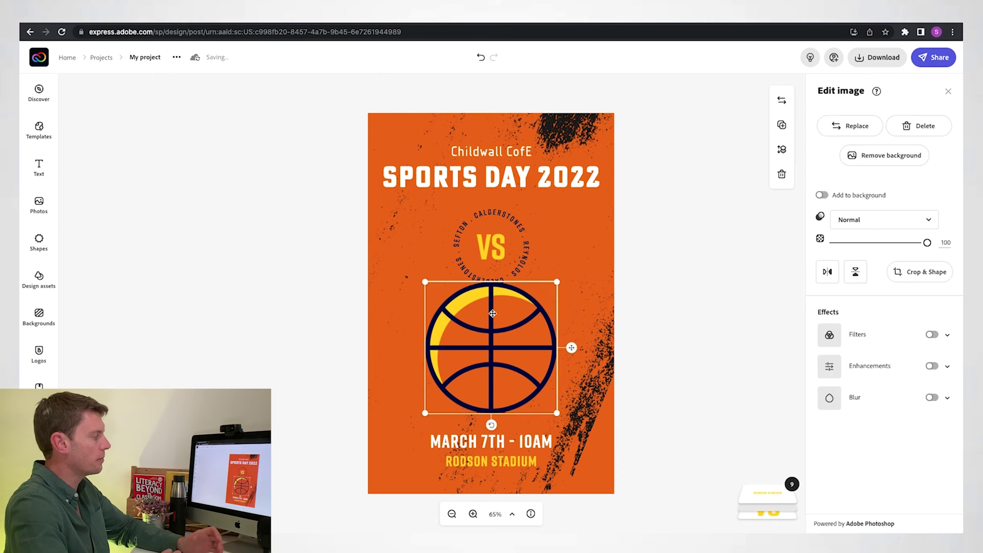
{"action": "key", "text": "Delete"}
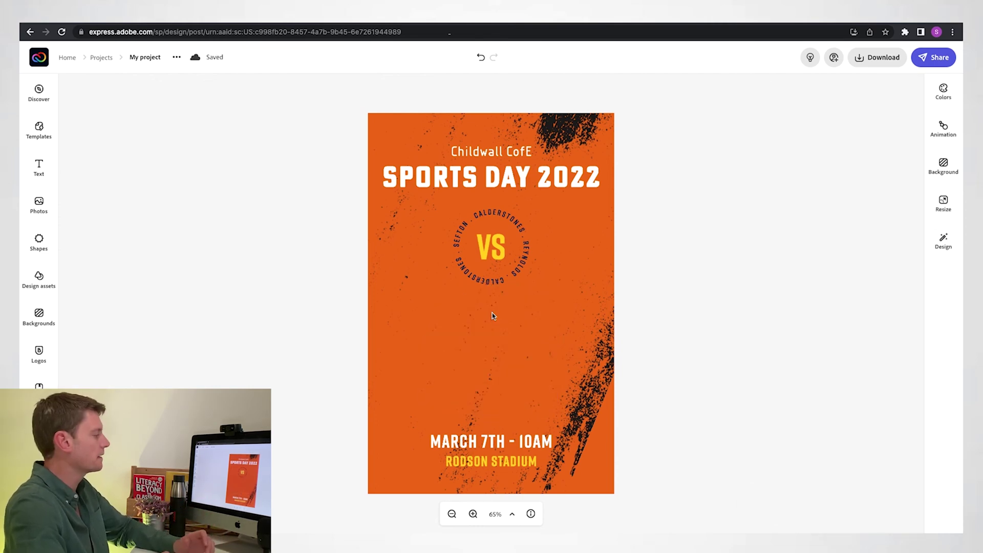
{"action": "left_click", "coordinate": [39, 241]}
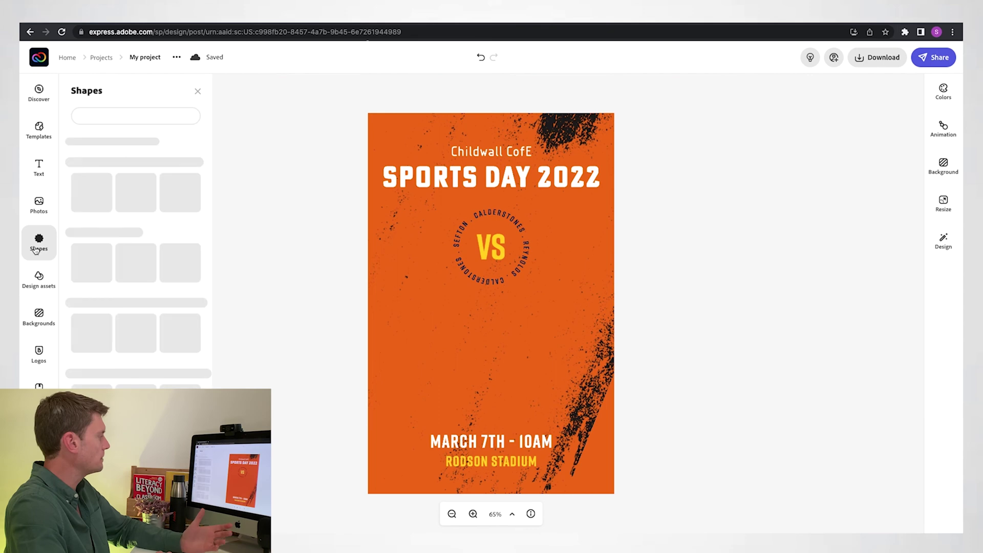
{"action": "left_click", "coordinate": [127, 117]}
{"action": "type", "text": "running"}
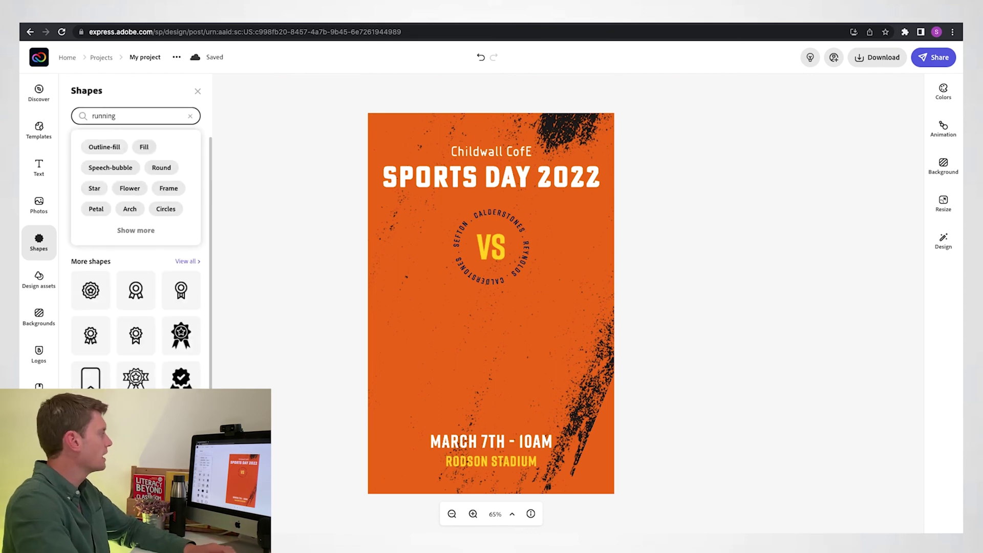
{"action": "key", "text": "Return"}
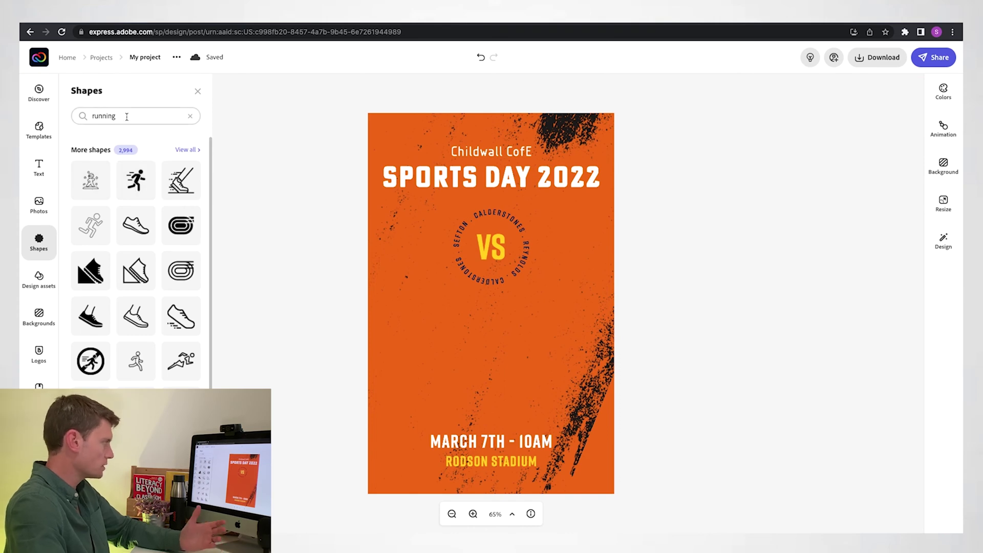
- Search shapes for 'football' and place the soccer ball at the poster's left edge
{"action": "double_click", "coordinate": [126, 117]}
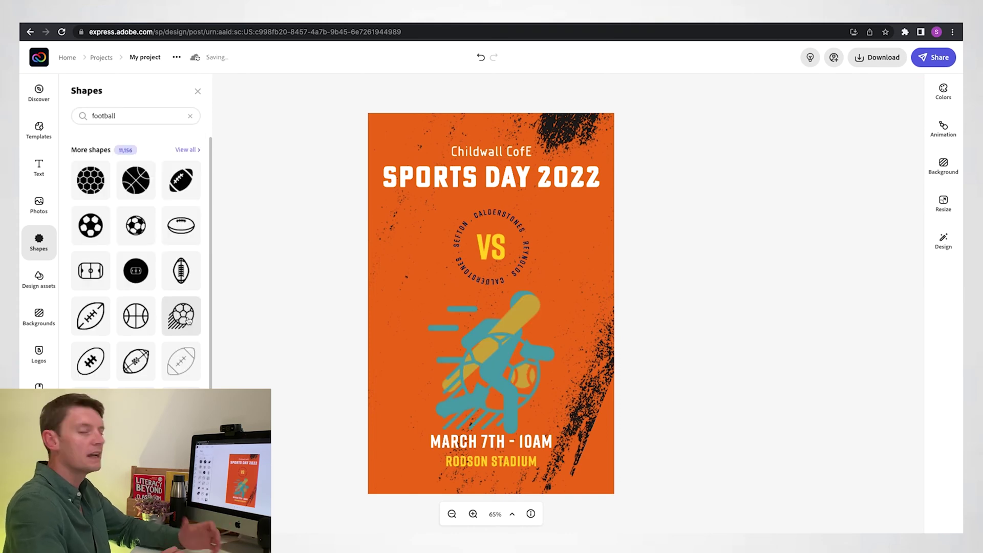
{"action": "left_click_drag", "start_coordinate": [486, 378], "coordinate": [416, 365]}
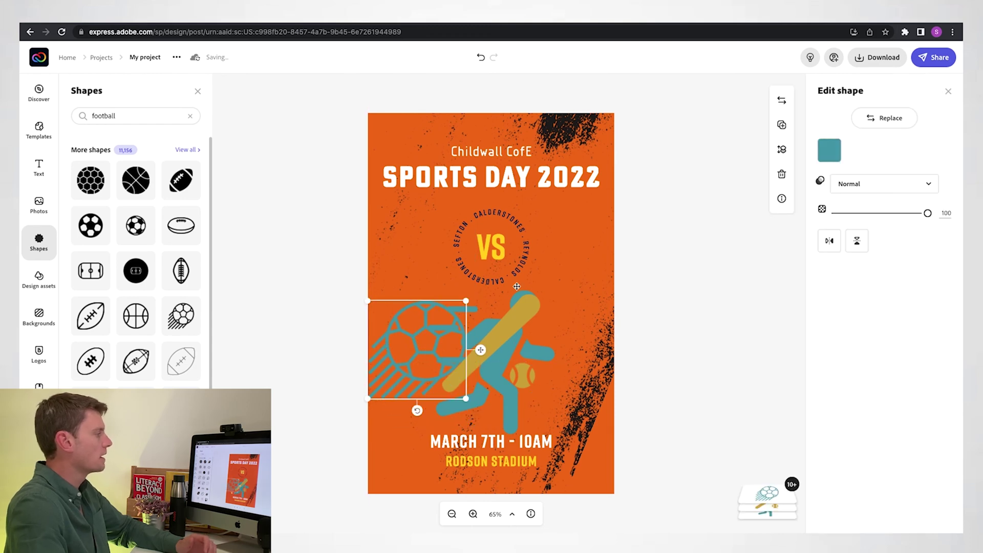
{"action": "left_click", "coordinate": [829, 150]}
- Recolour the soccer ball and the bat navy #060041
{"action": "left_click", "coordinate": [839, 203]}
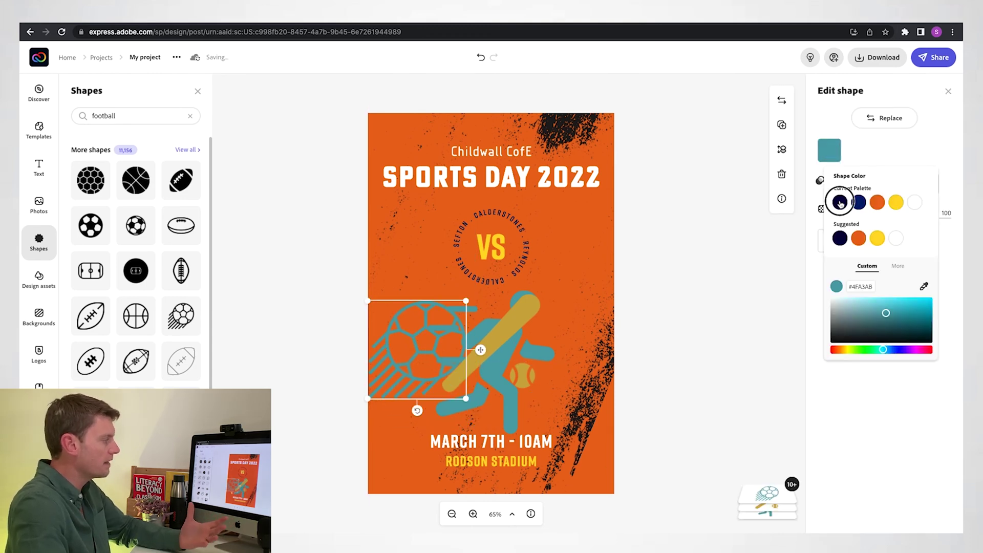
{"action": "left_click", "coordinate": [520, 316]}
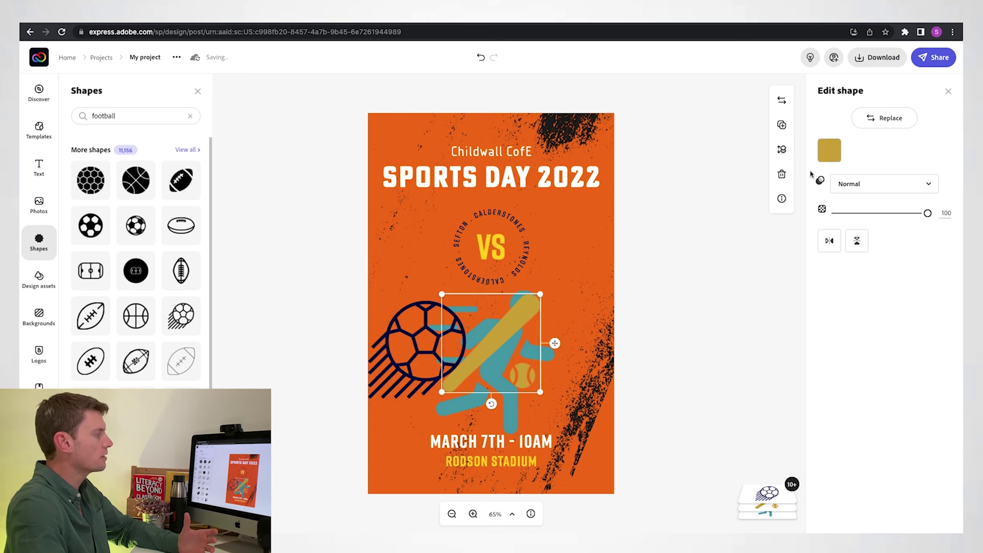
{"action": "left_click", "coordinate": [829, 150]}
{"action": "left_click", "coordinate": [840, 203]}
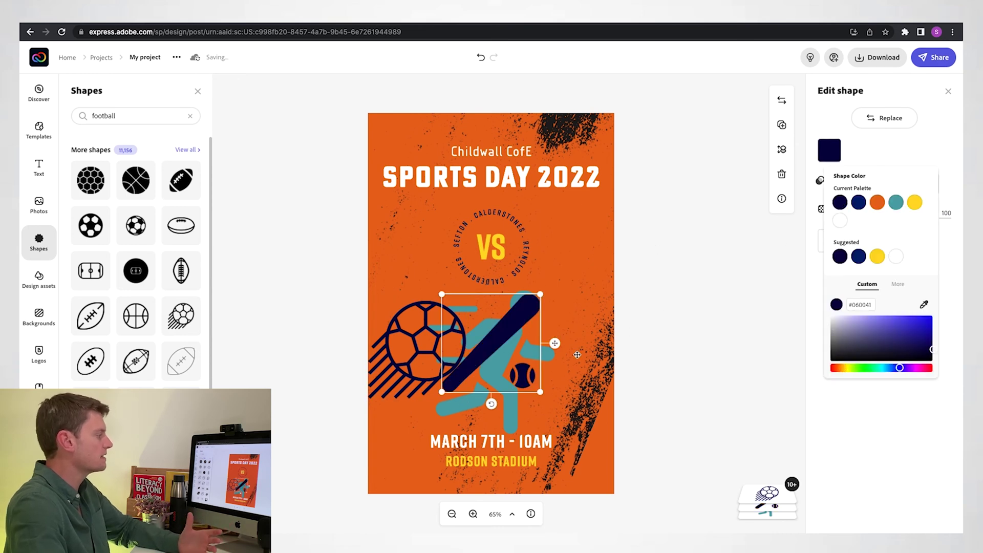
- Move the running figure up and right, make it navy #060041, and select it with the bat
{"action": "left_click_drag", "start_coordinate": [491, 425], "coordinate": [581, 367]}
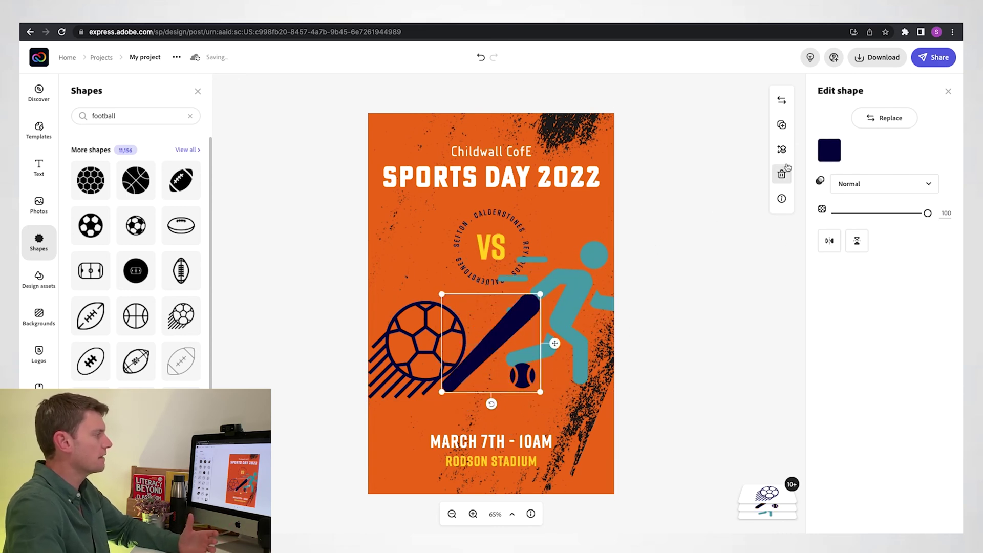
{"action": "left_click", "coordinate": [829, 150]}
{"action": "left_click", "coordinate": [576, 282]}
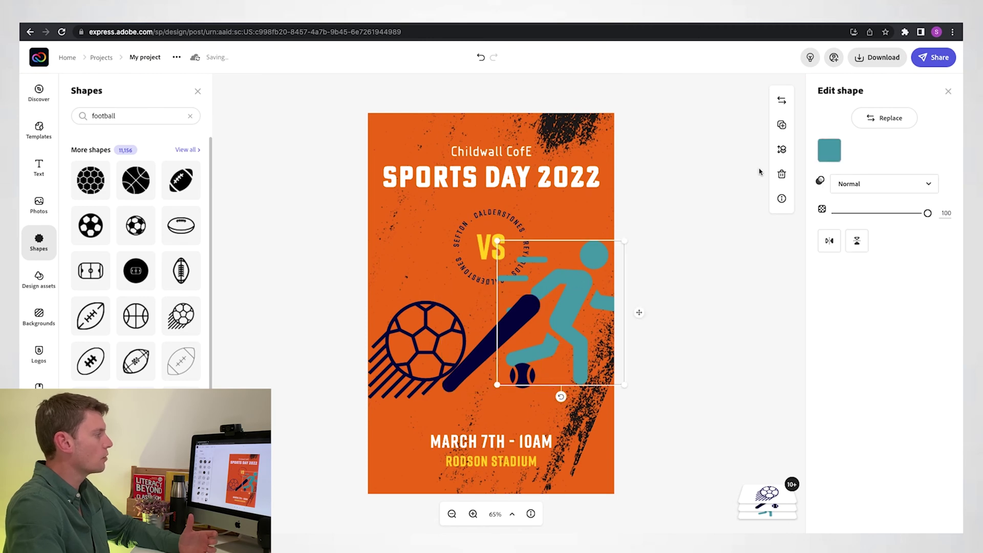
{"action": "left_click", "coordinate": [829, 150]}
{"action": "left_click", "coordinate": [840, 203]}
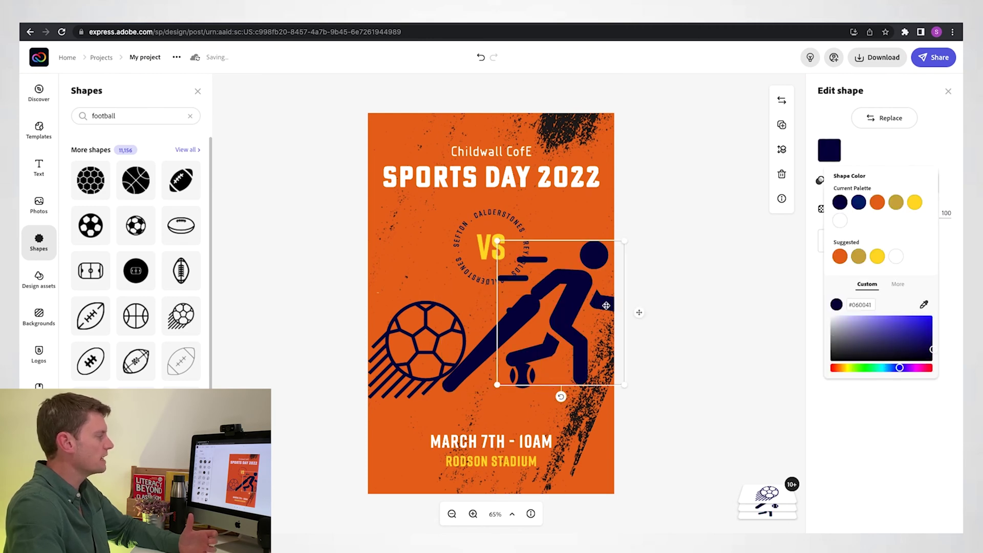
{"action": "left_click", "coordinate": [479, 352], "text": "shift"}
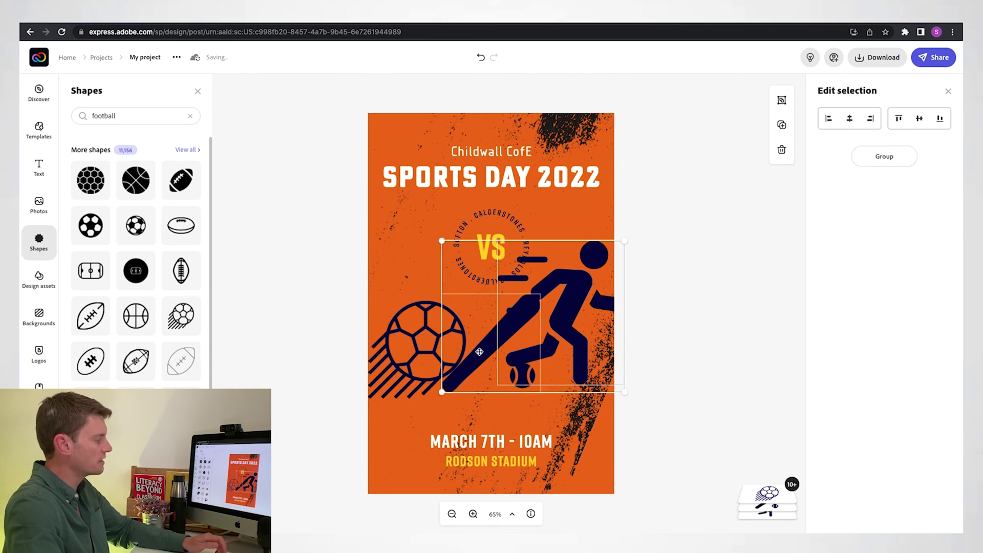
- Shrink the soccer ball, runner and bat together
{"action": "left_click", "coordinate": [419, 352], "text": "shift"}
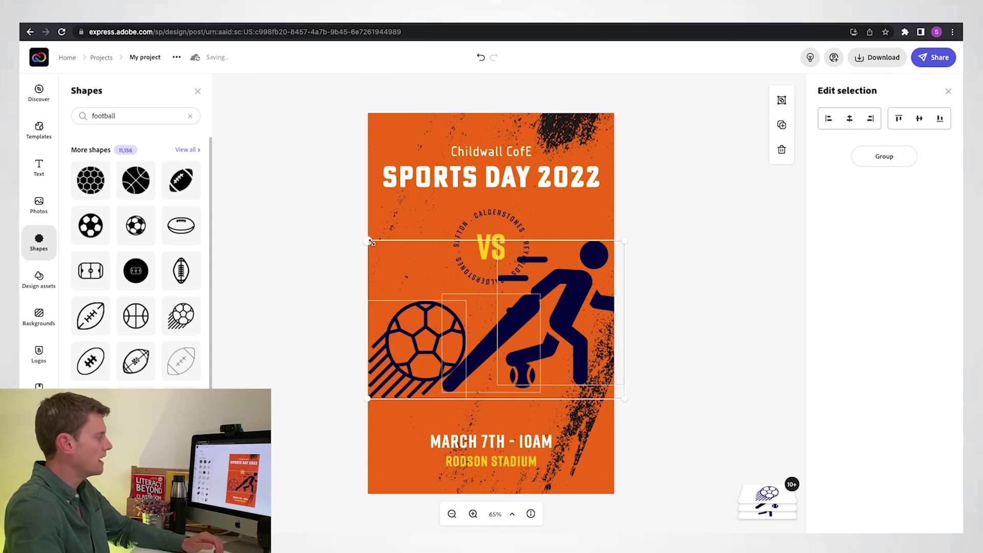
{"action": "left_click_drag", "start_coordinate": [371, 243], "coordinate": [485, 312]}
{"action": "left_click", "coordinate": [571, 285]}
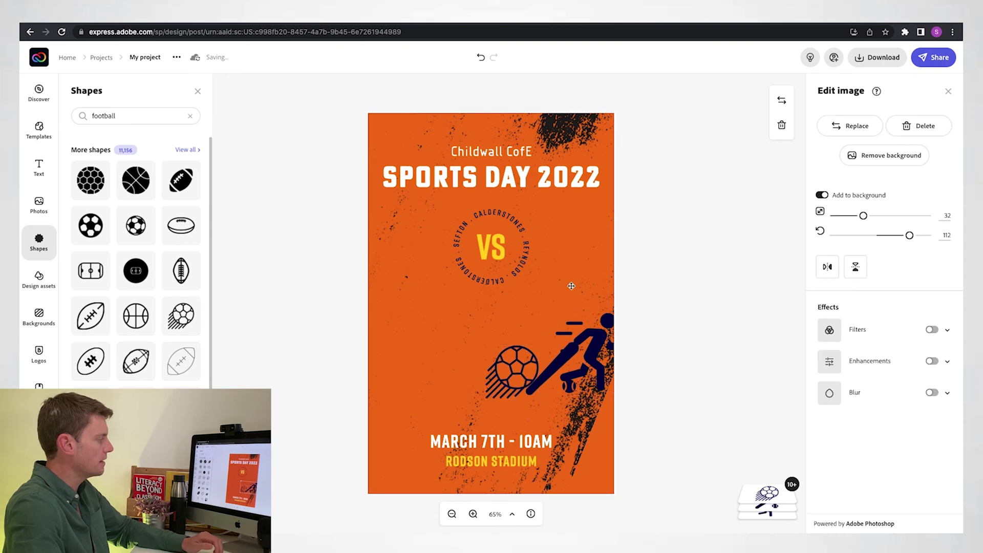
- Arrange the icons in a row: ball left, runner centre, bat right
{"action": "left_click_drag", "start_coordinate": [519, 373], "coordinate": [419, 347]}
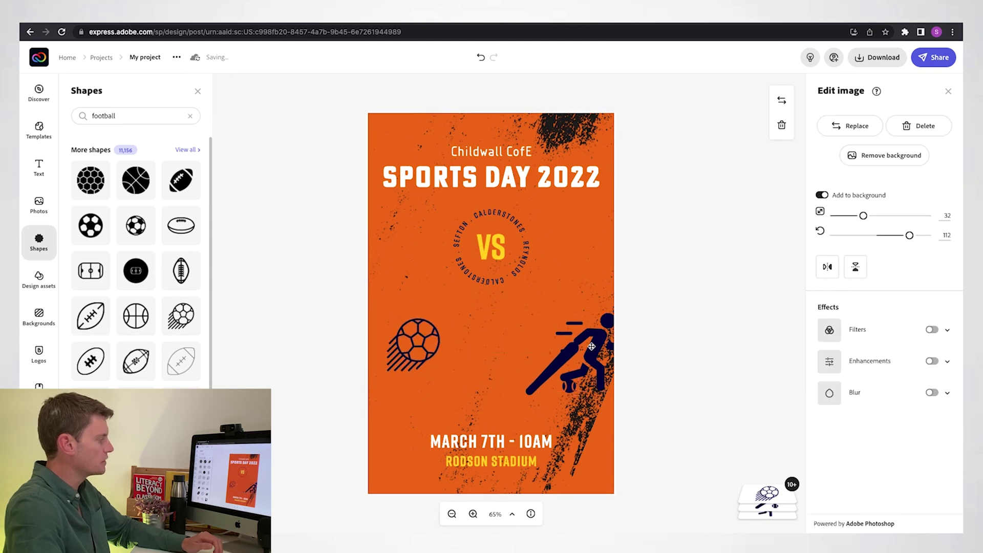
{"action": "left_click_drag", "start_coordinate": [595, 345], "coordinate": [494, 341]}
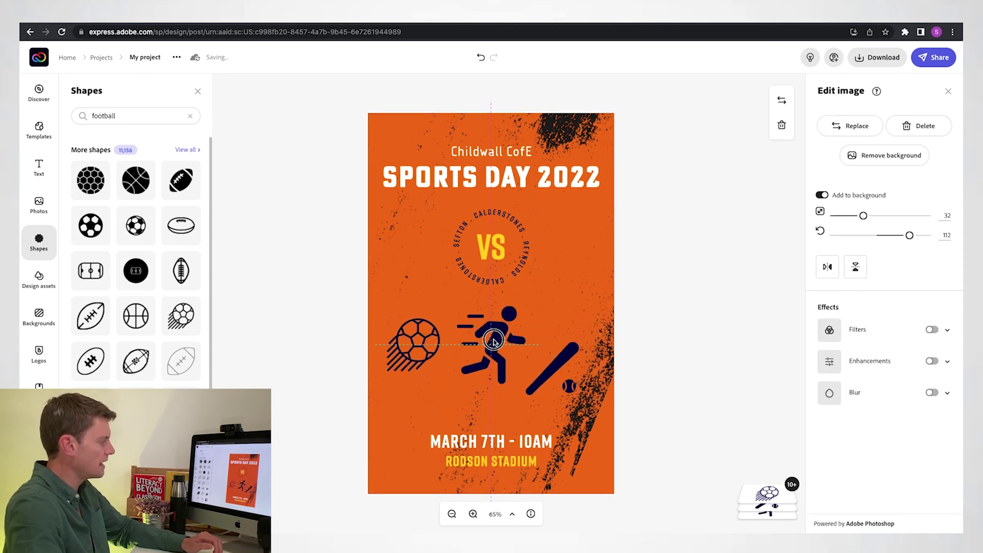
{"action": "left_click_drag", "start_coordinate": [565, 360], "coordinate": [571, 338]}
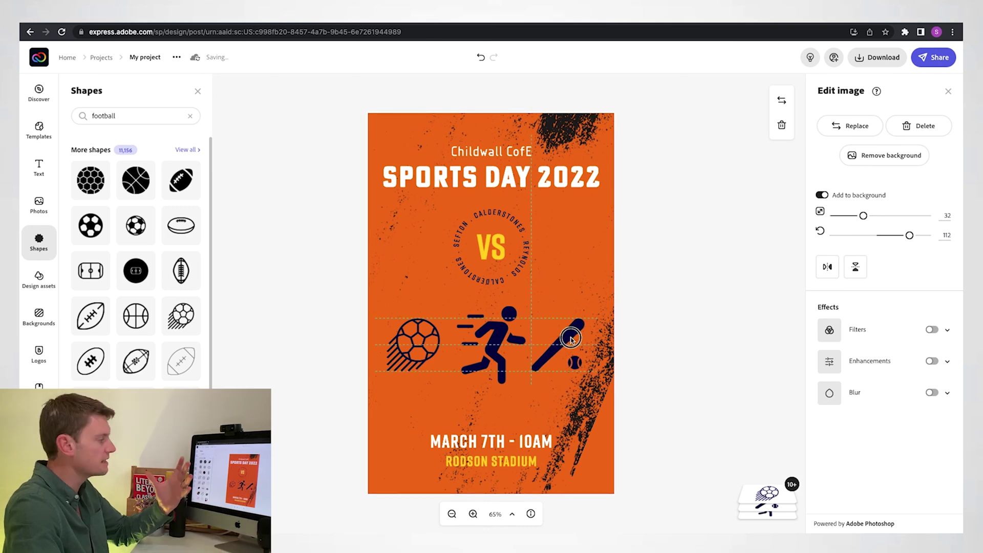
{"action": "left_click_drag", "start_coordinate": [571, 338], "coordinate": [571, 338]}
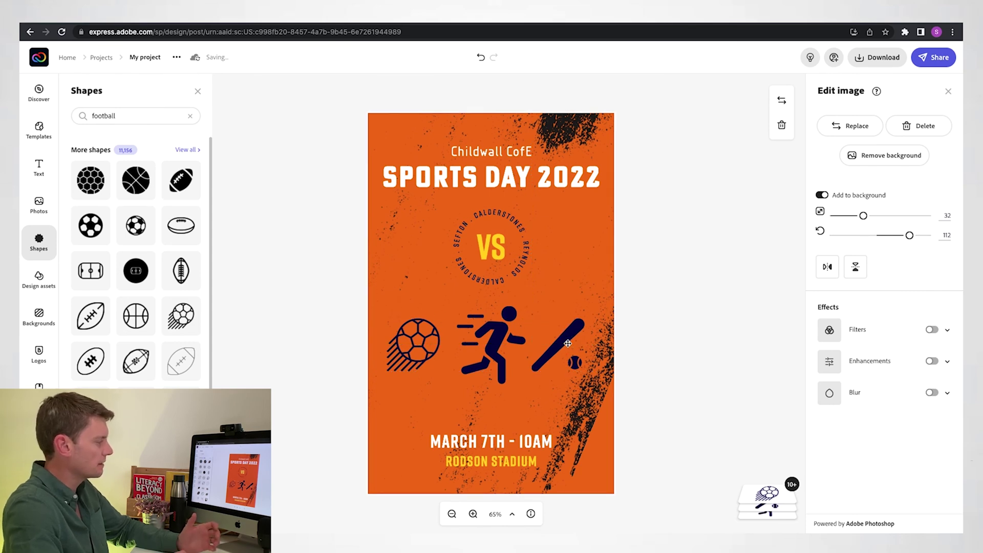
{"action": "left_click", "coordinate": [568, 343]}
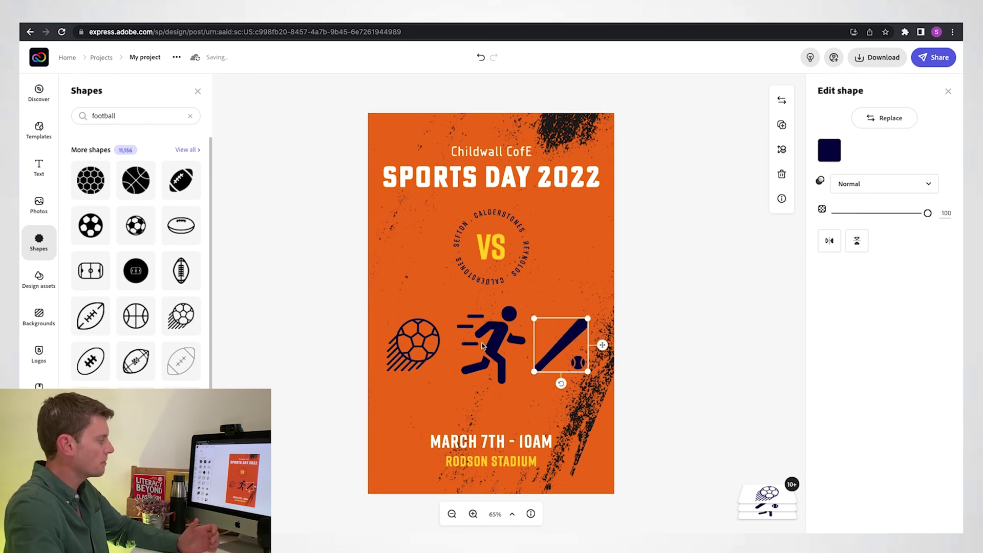
{"action": "left_click", "coordinate": [491, 441]}
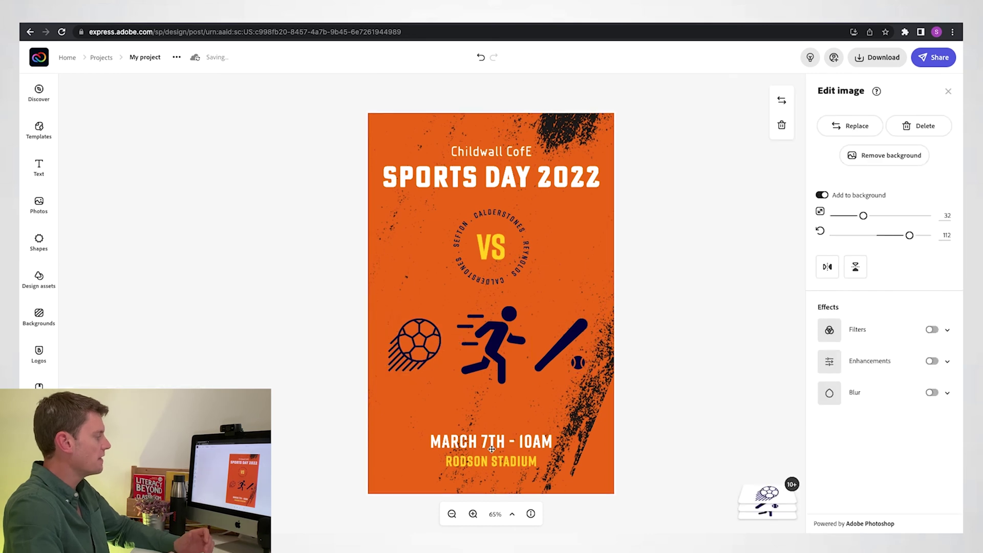
- Change the Rodson Stadium venue text to 'HOPE FIELD'
{"action": "left_click", "coordinate": [490, 442]}
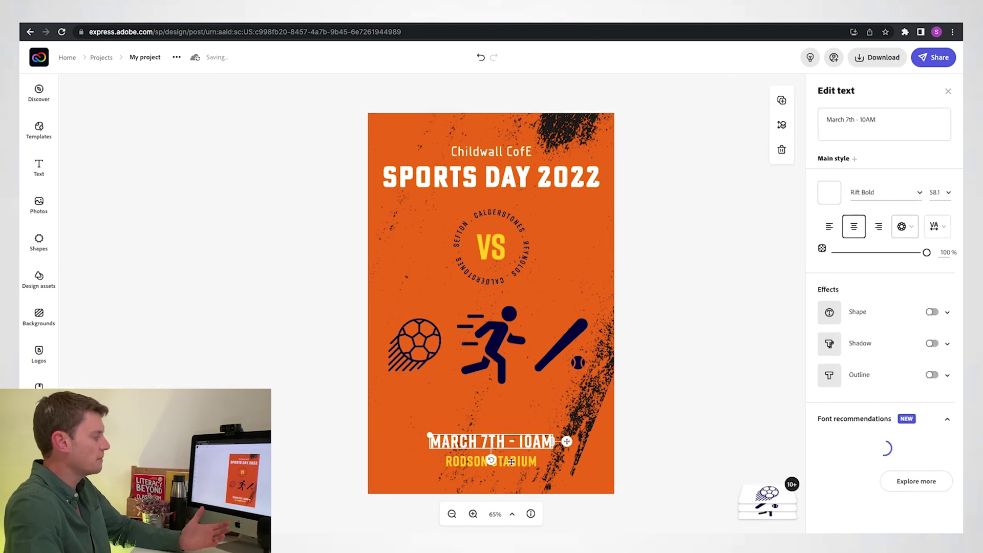
{"action": "left_click", "coordinate": [842, 123]}
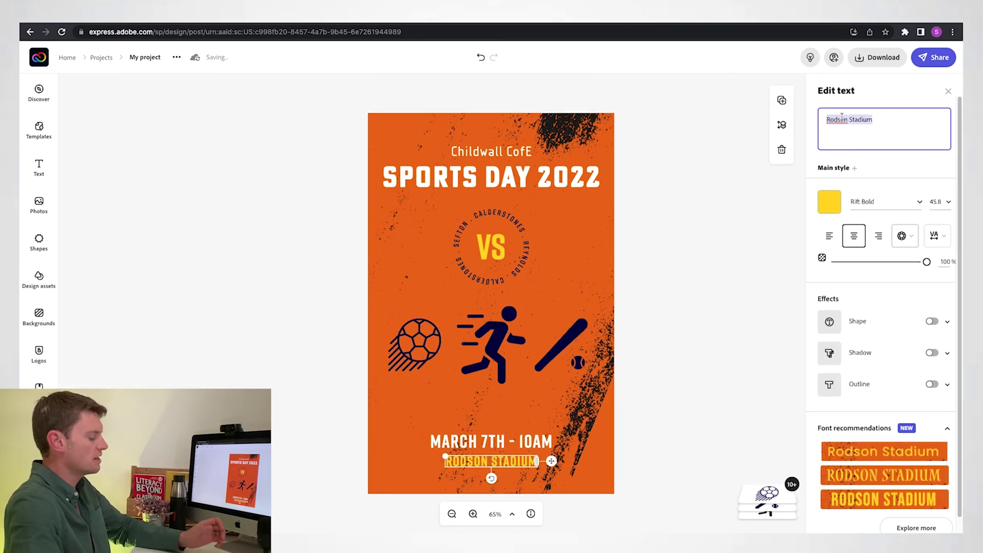
{"action": "type", "text": "HOPE"}
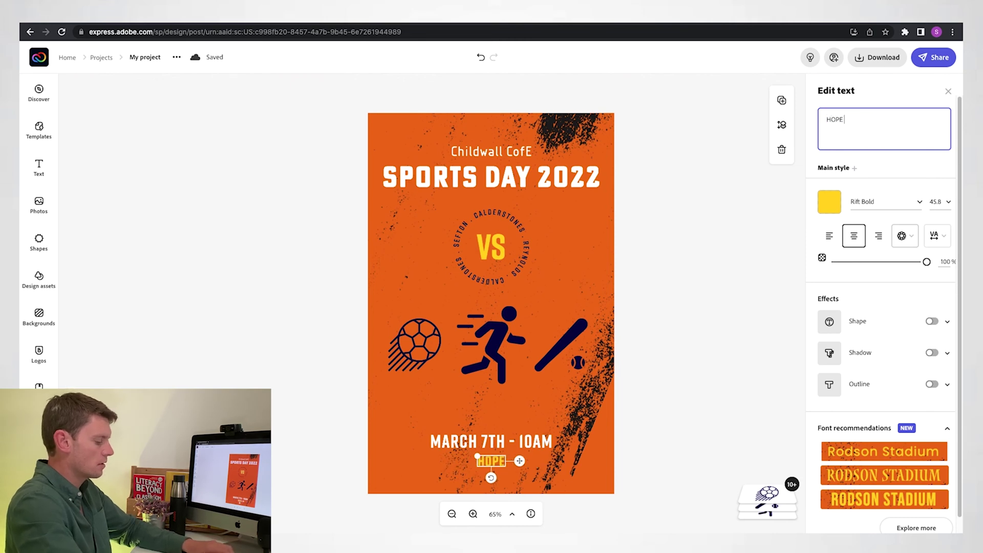
{"action": "type", "text": " FIELD"}
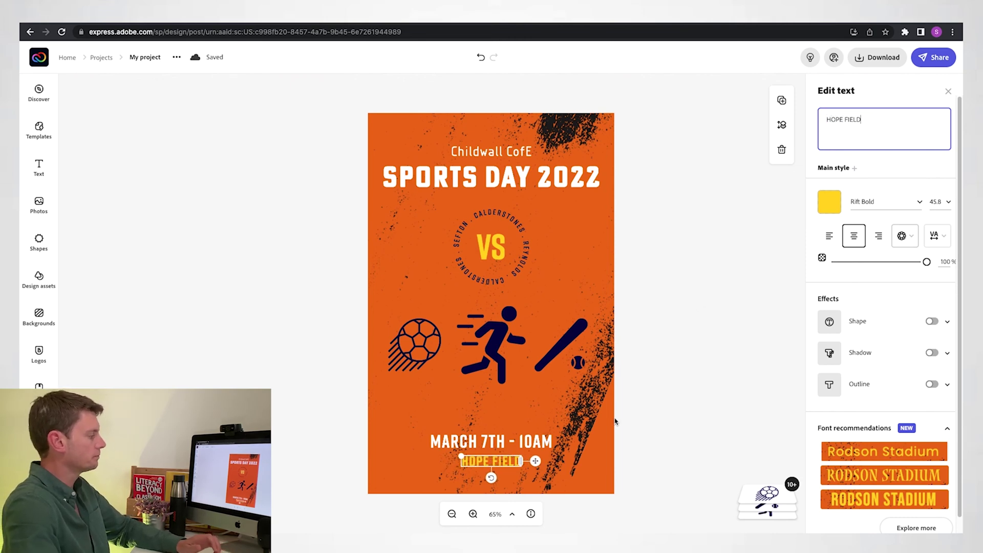
{"action": "left_click", "coordinate": [520, 410]}
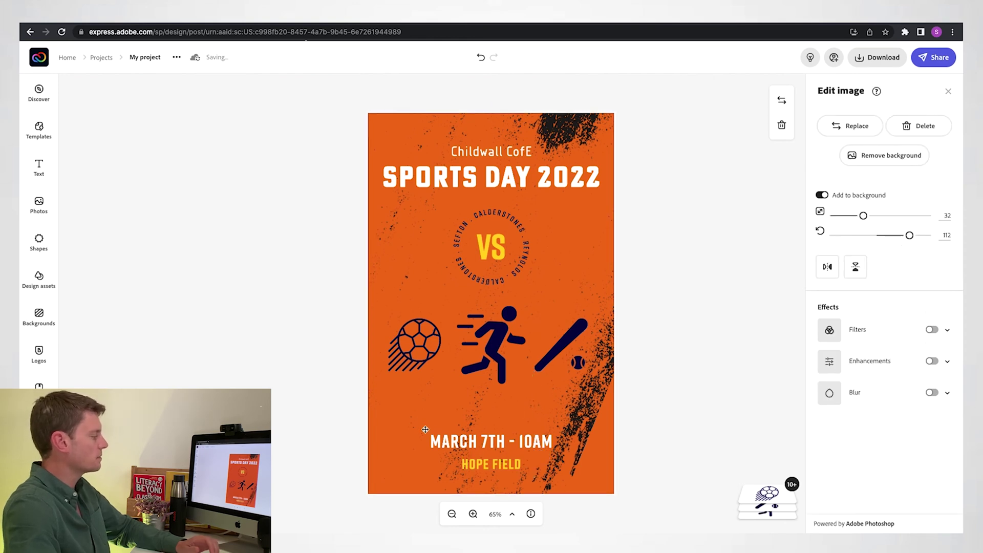
- Enlarge the 'MARCH 7TH - 10AM' and 'HOPE FIELD' lines and centre both on the poster
{"action": "left_click", "coordinate": [457, 438]}
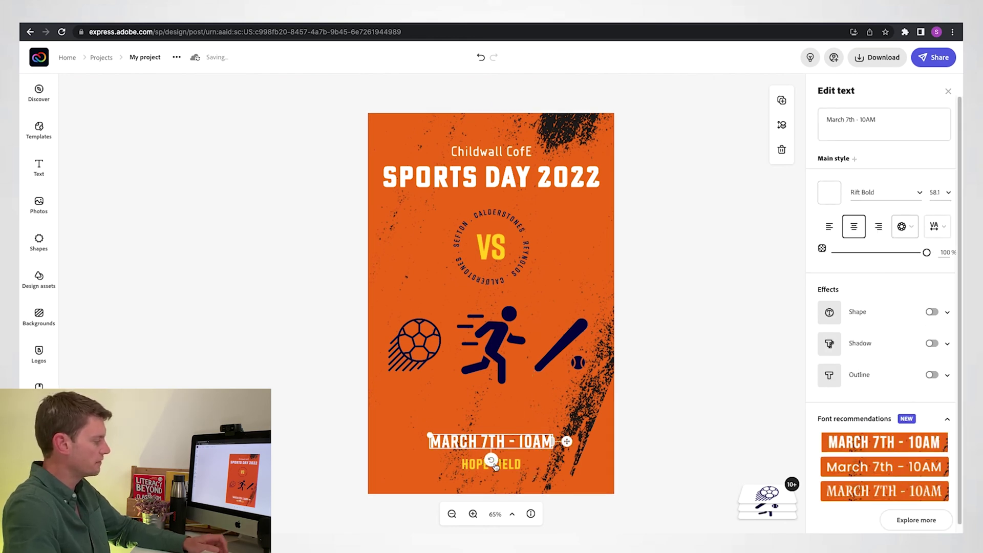
{"action": "left_click", "coordinate": [510, 465], "text": "shift"}
{"action": "left_click_drag", "start_coordinate": [430, 434], "coordinate": [386, 414]}
{"action": "left_click", "coordinate": [573, 440]}
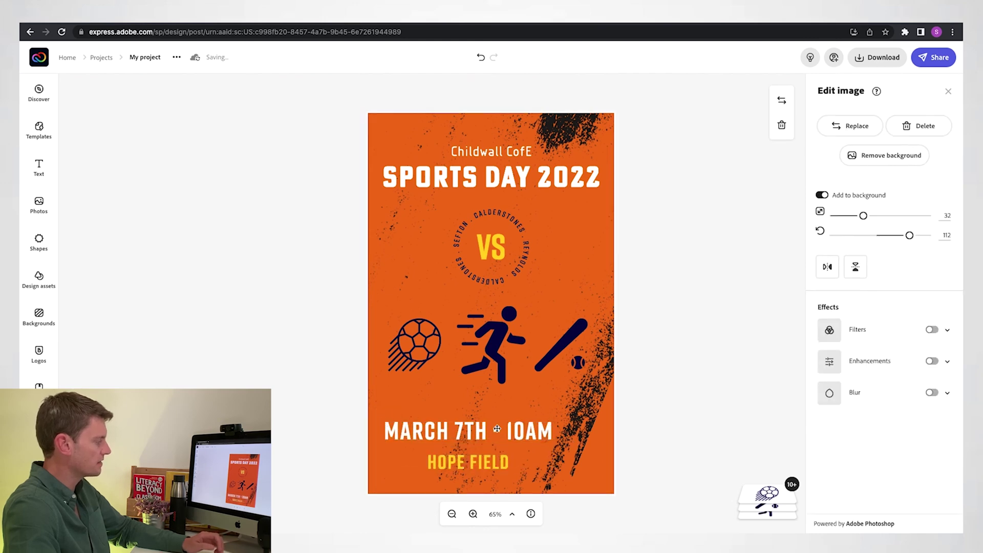
{"action": "left_click_drag", "start_coordinate": [506, 428], "coordinate": [521, 428]}
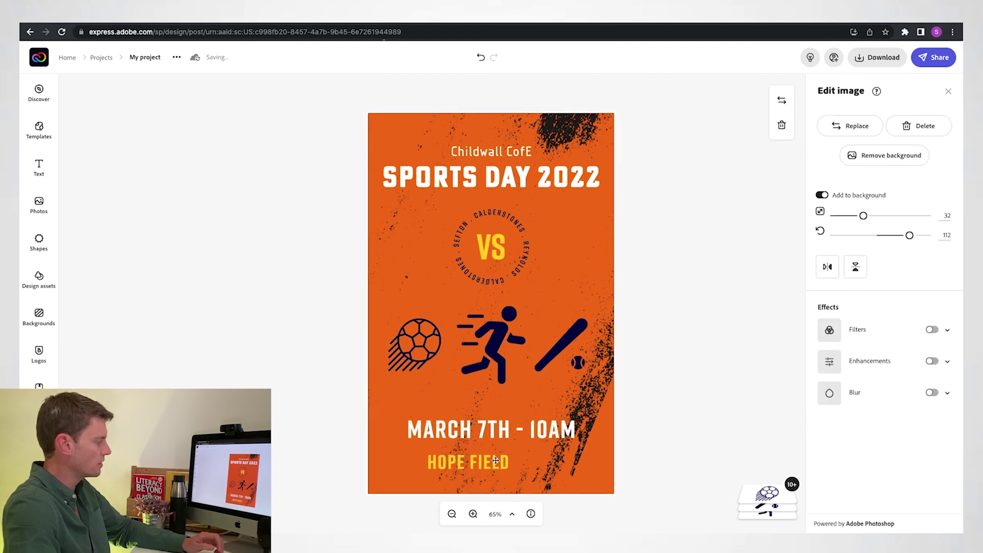
{"action": "left_click_drag", "start_coordinate": [495, 463], "coordinate": [518, 463]}
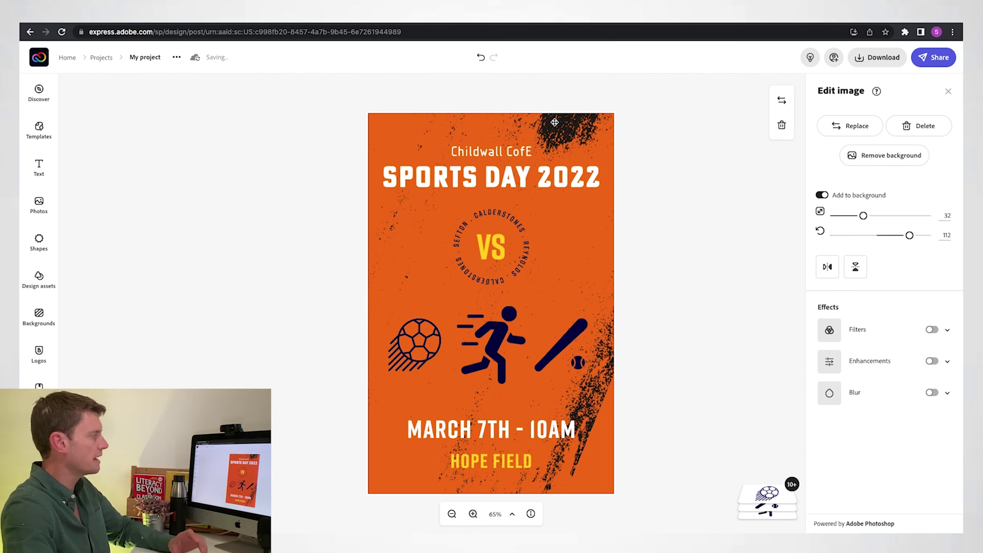
- Browse 'white' textures to replace the background, then undo the grunge texture move
{"action": "left_click", "coordinate": [838, 128]}
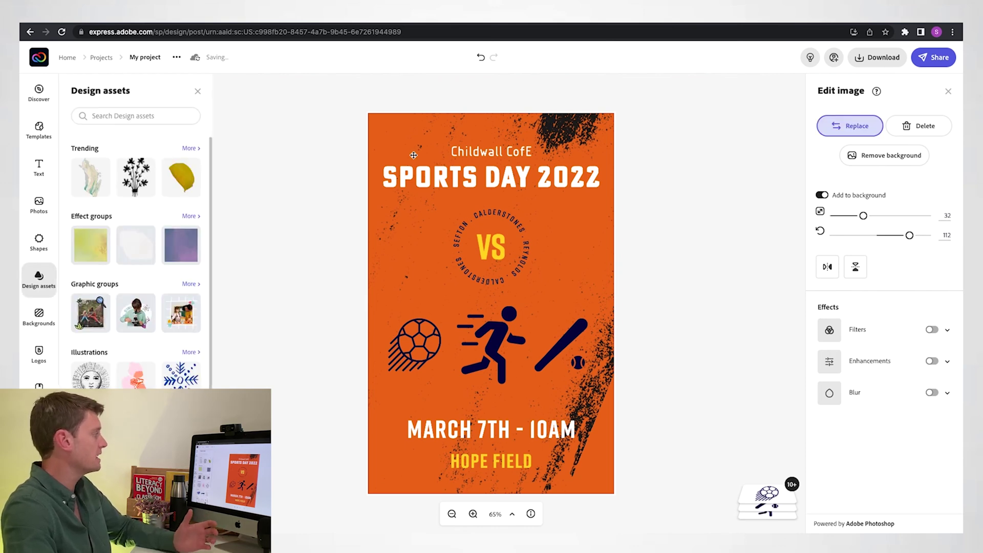
{"action": "scroll", "coordinate": [154, 311], "scroll_direction": "down", "scroll_amount": 5}
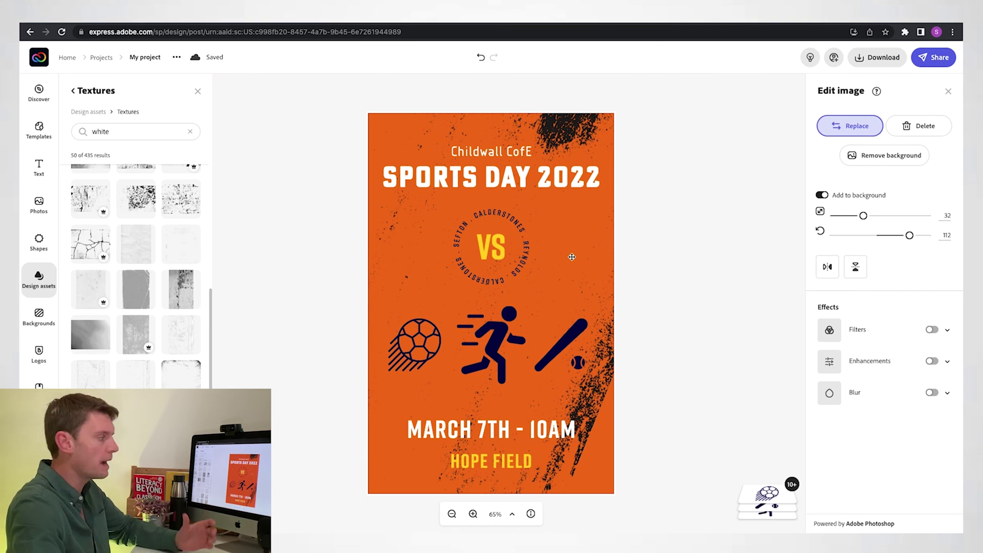
{"action": "left_click_drag", "start_coordinate": [572, 257], "coordinate": [548, 260]}
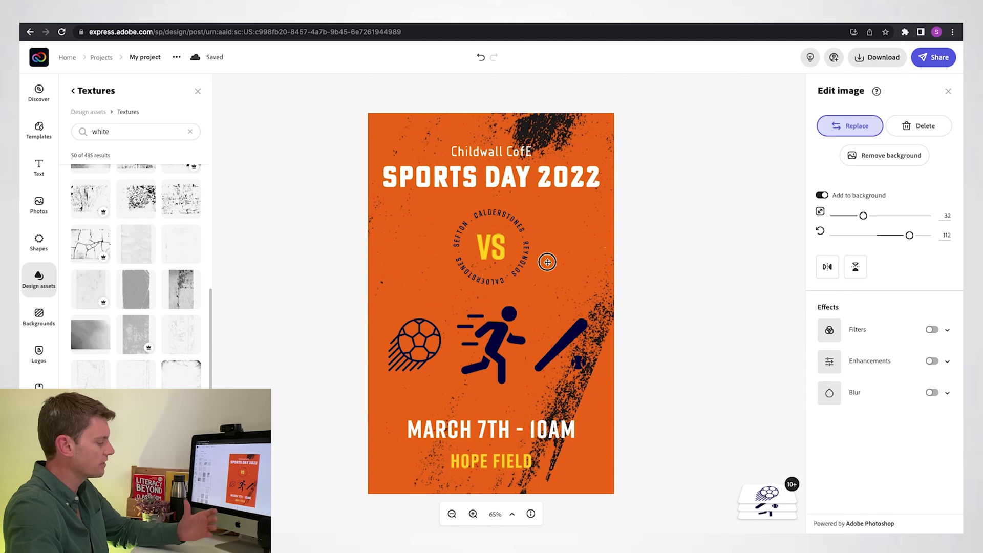
{"action": "left_click", "coordinate": [481, 60]}
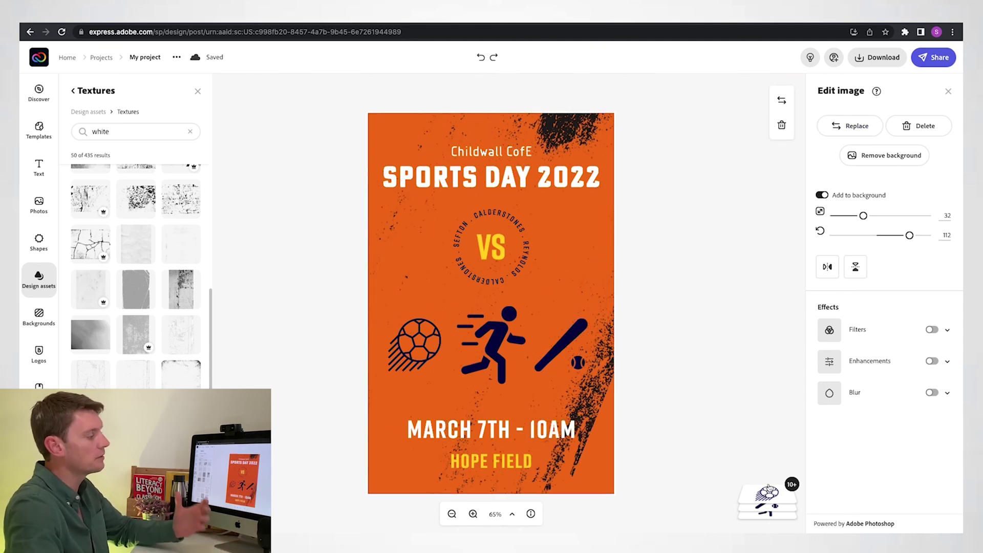
{"action": "mouse_move", "coordinate": [769, 493]}
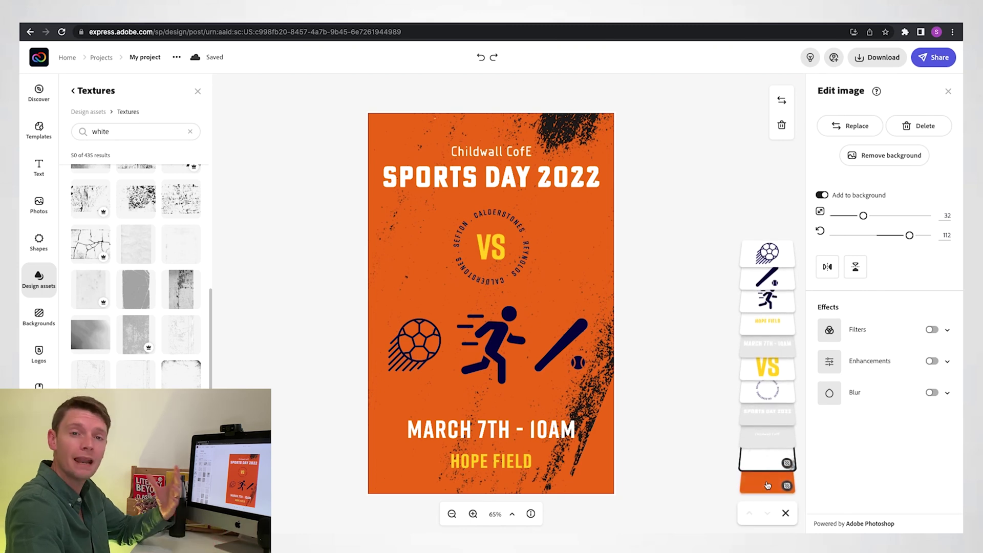
- Recolour the orange poster background to mid green #2DA858
{"action": "left_click", "coordinate": [768, 485]}
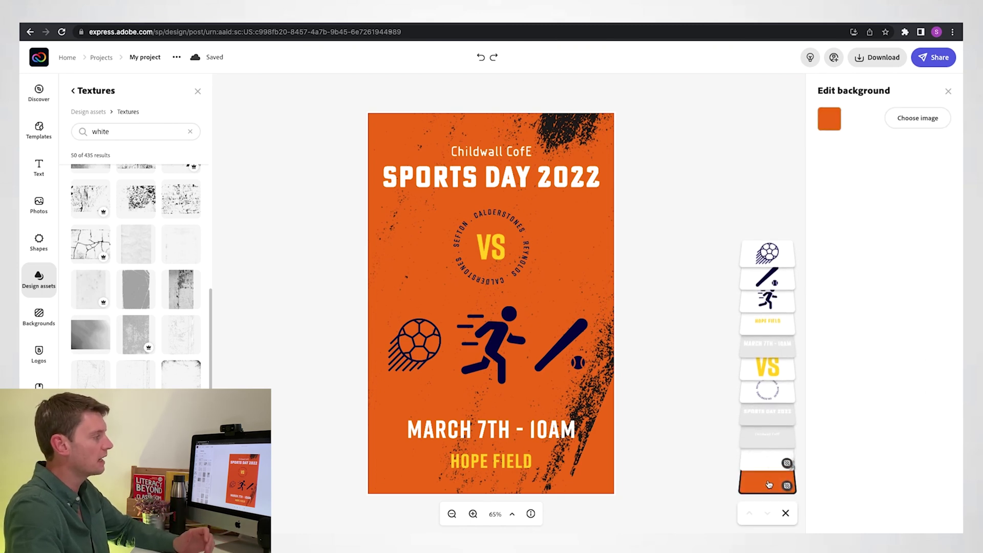
{"action": "left_click", "coordinate": [827, 120]}
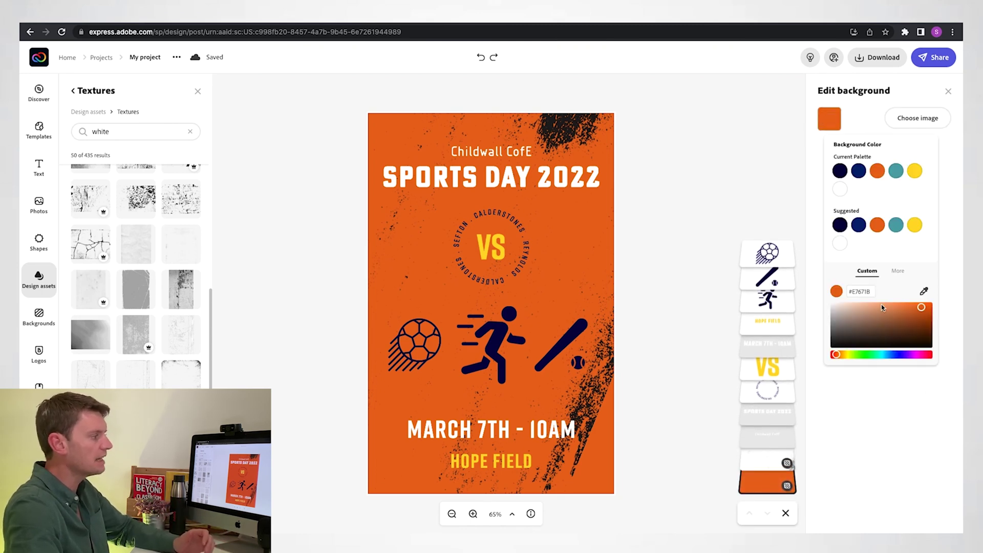
{"action": "left_click", "coordinate": [871, 355]}
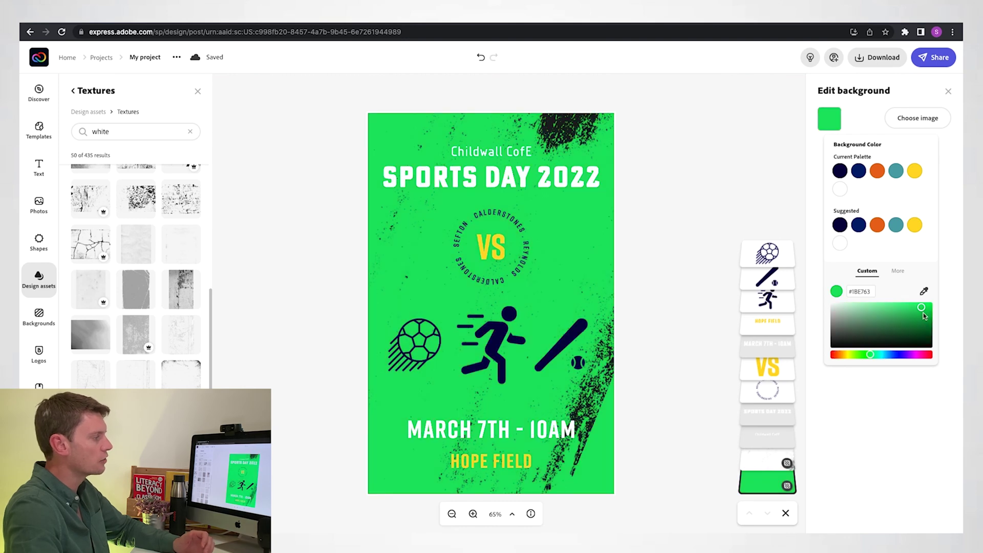
{"action": "mouse_move", "coordinate": [924, 316]}
{"action": "left_mouse_down"}
{"action": "mouse_move", "coordinate": [897, 327]}
{"action": "mouse_move", "coordinate": [909, 321]}
{"action": "left_mouse_up"}
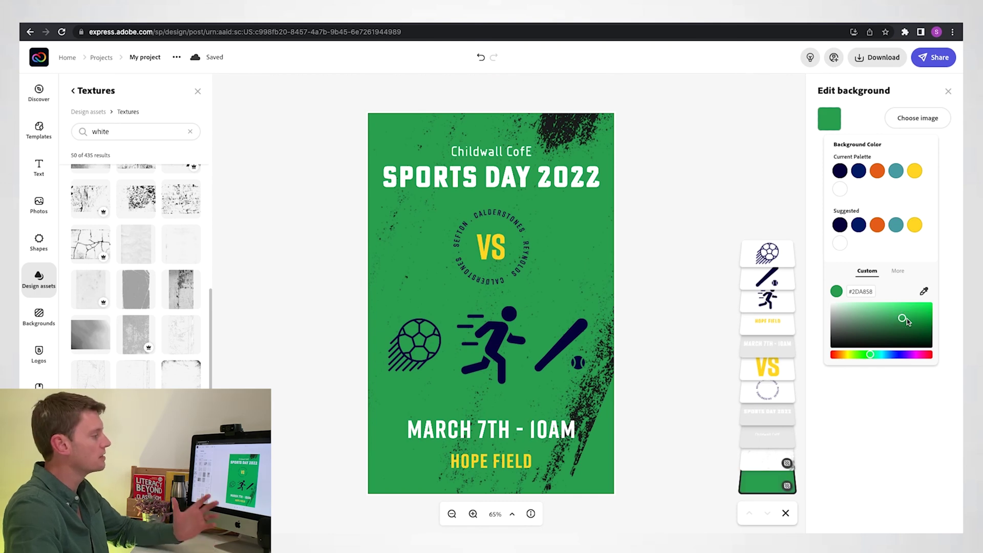
{"action": "left_click", "coordinate": [707, 211]}
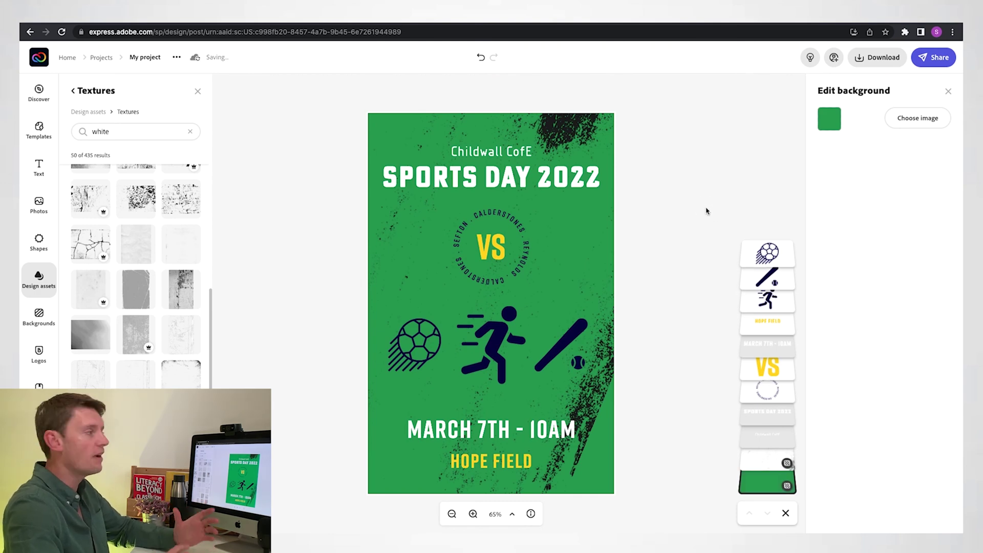
{"action": "left_click", "coordinate": [862, 60]}
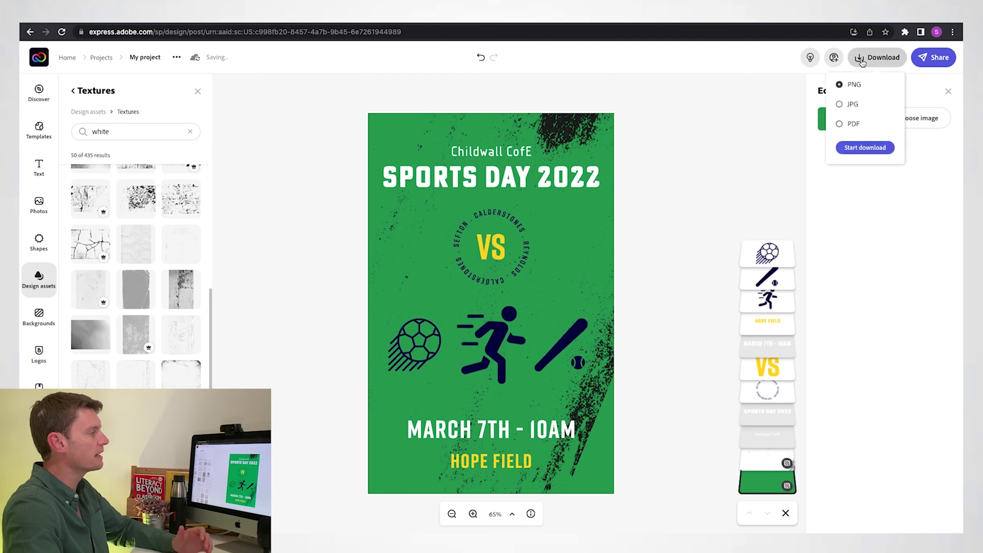
- Save a solid-colour PNG of the poster and retitle the project 'SPORTS DAY'
{"action": "left_click", "coordinate": [869, 150]}
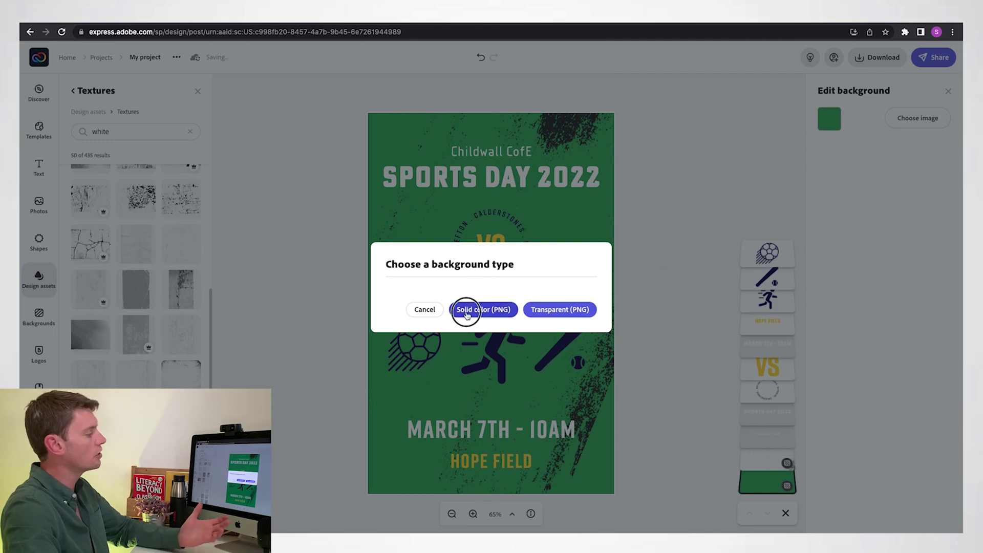
{"action": "left_click", "coordinate": [467, 310]}
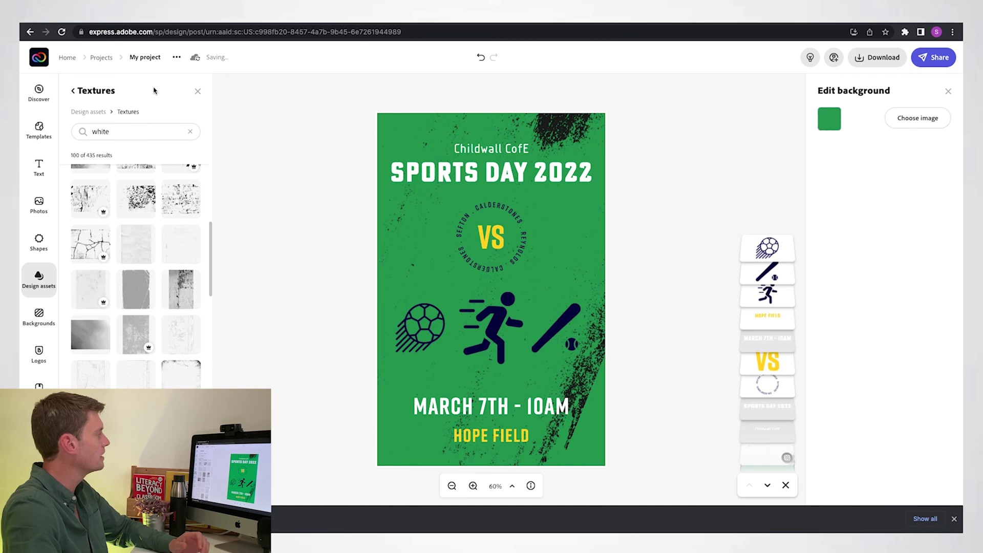
{"action": "left_click", "coordinate": [148, 58]}
{"action": "type", "text": "SPOR"}
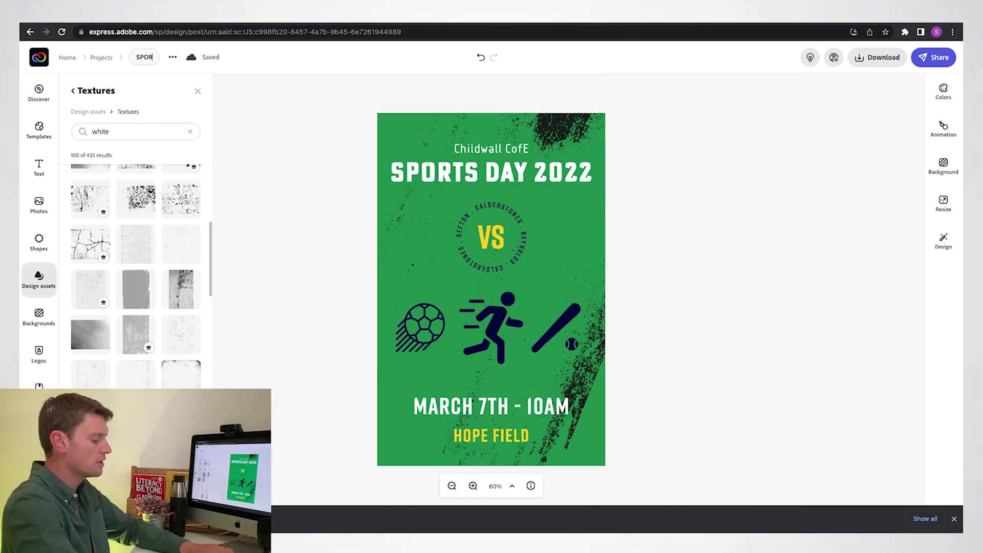
{"action": "type", "text": "TS DAY"}
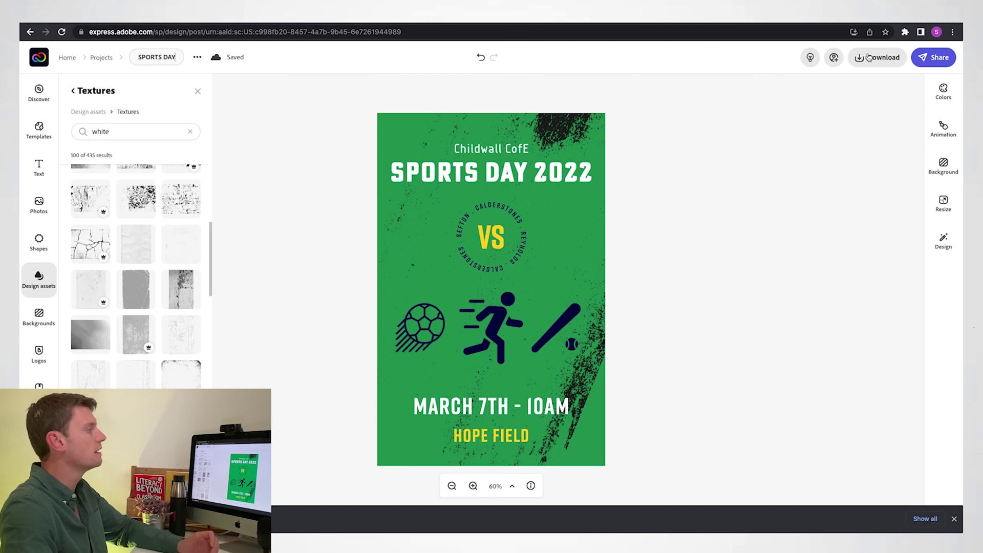
{"action": "key", "text": "Return"}
{"action": "left_click", "coordinate": [933, 58]}
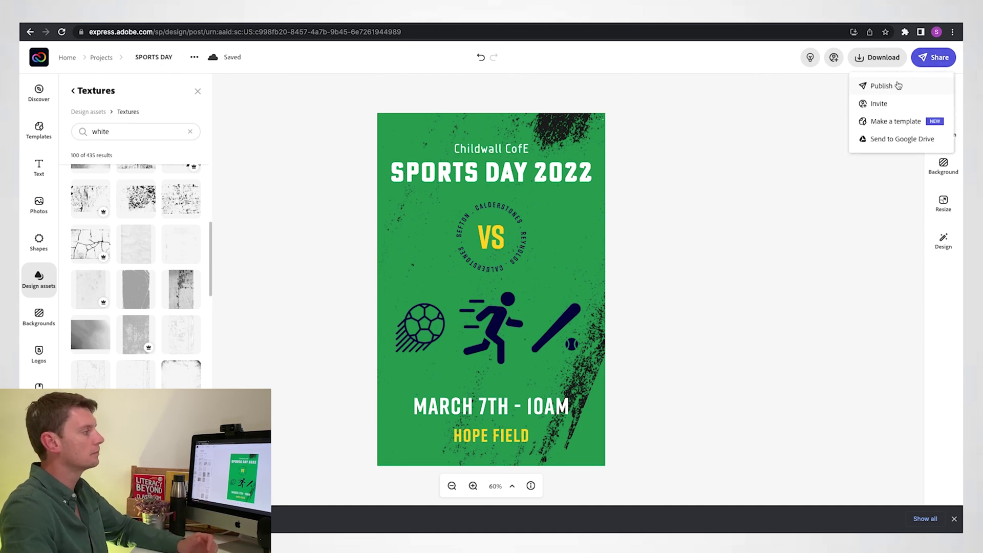
- Publish the poster and generate a shareable link to it
{"action": "left_click", "coordinate": [897, 86]}
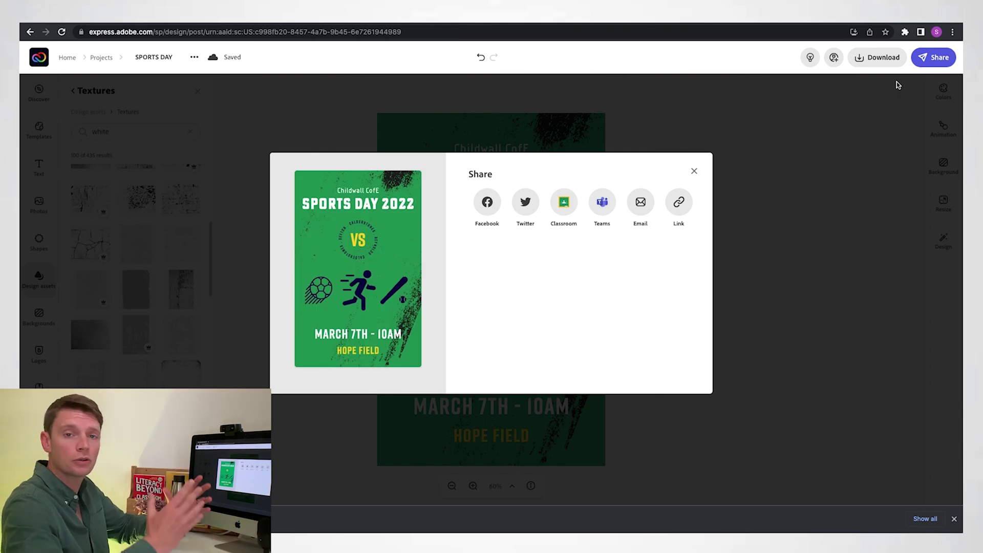
{"action": "left_click", "coordinate": [677, 204]}
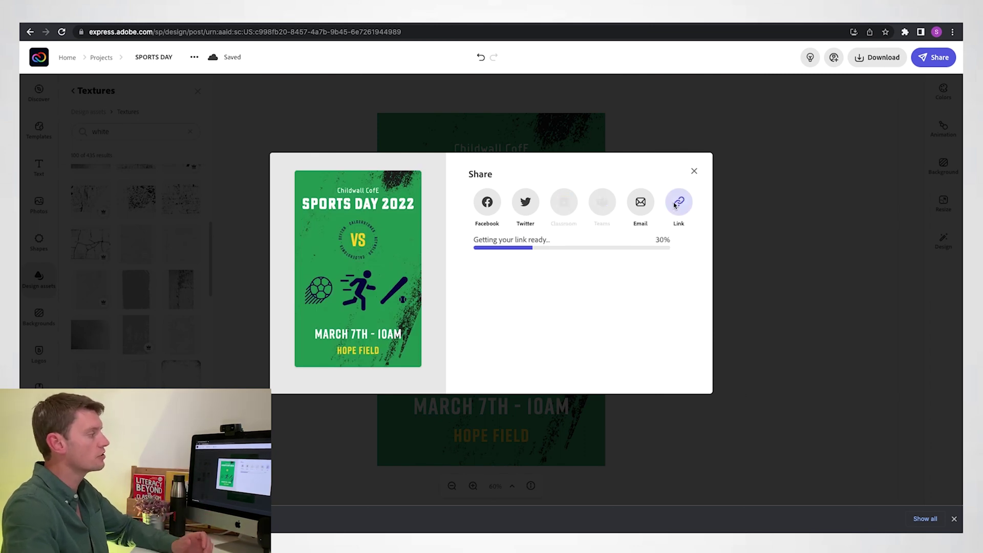